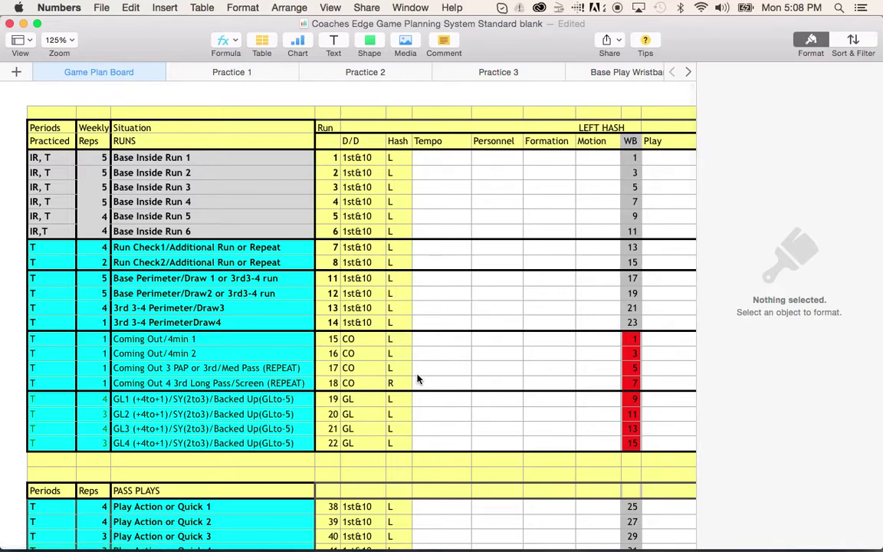
# Look over the whole Game Plan Board, from the run and pass situations across to the practice rep totals.
pyautogui.scroll(-10, 417, 379)
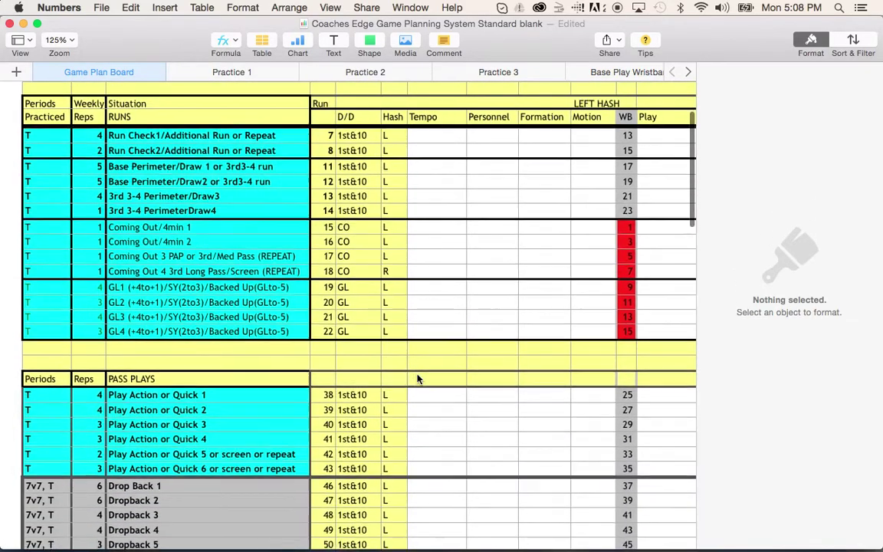
pyautogui.scroll(-13, 418, 379)
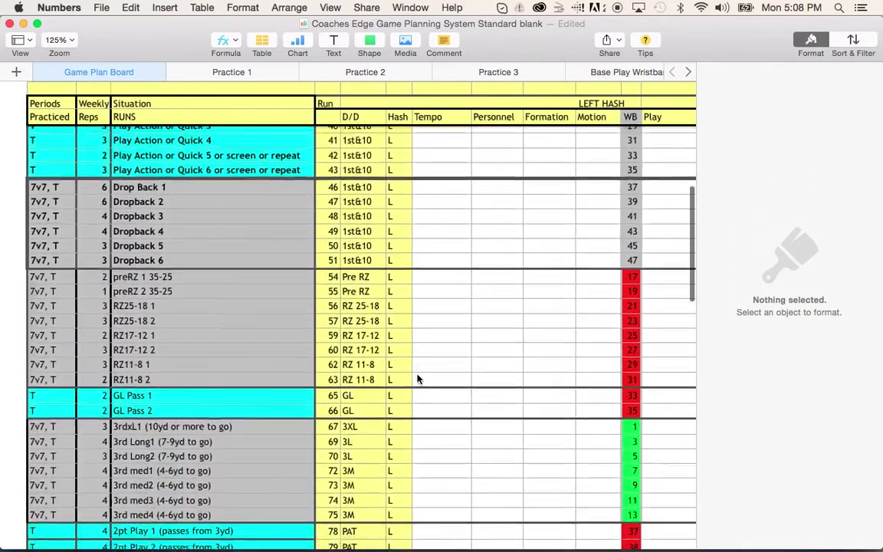
pyautogui.scroll(3, 418, 379)
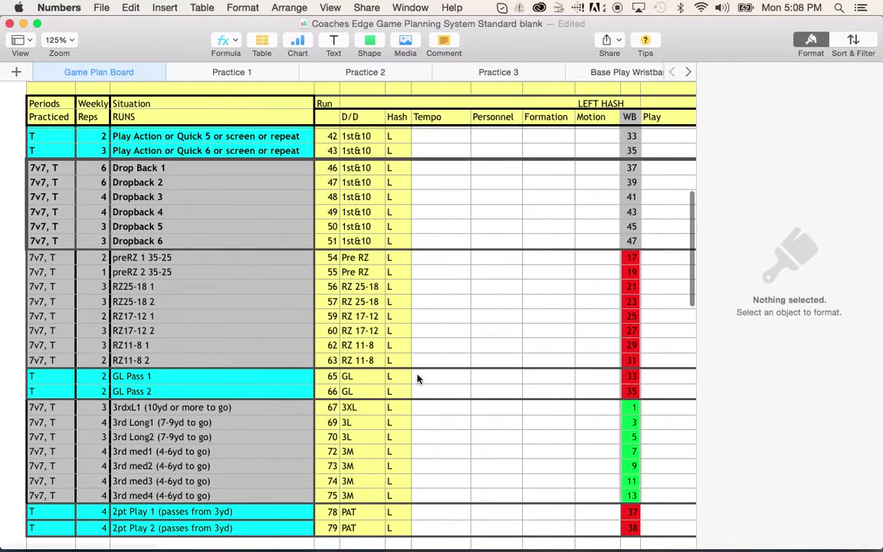
pyautogui.scroll(20, 418, 378)
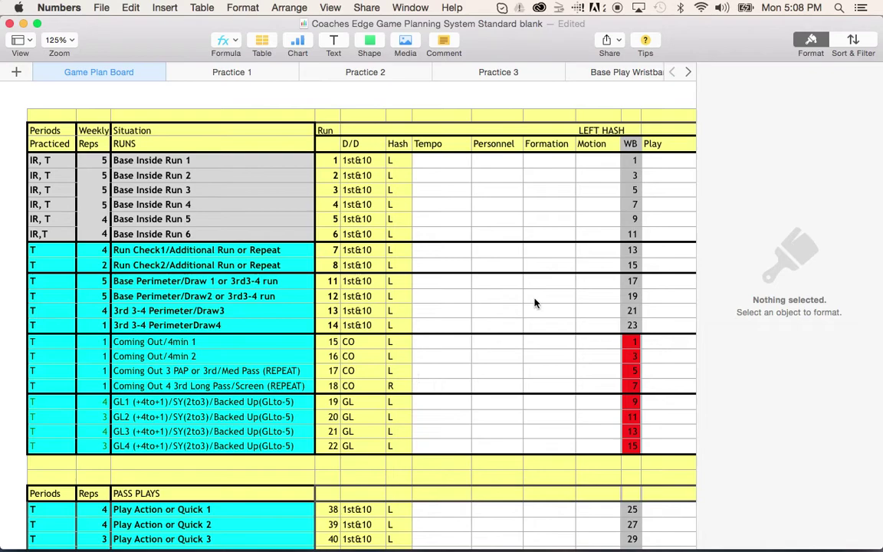
pyautogui.hscroll(10, 535, 302)
pyautogui.hscroll(15, 535, 302)
pyautogui.hscroll(15, 534, 303)
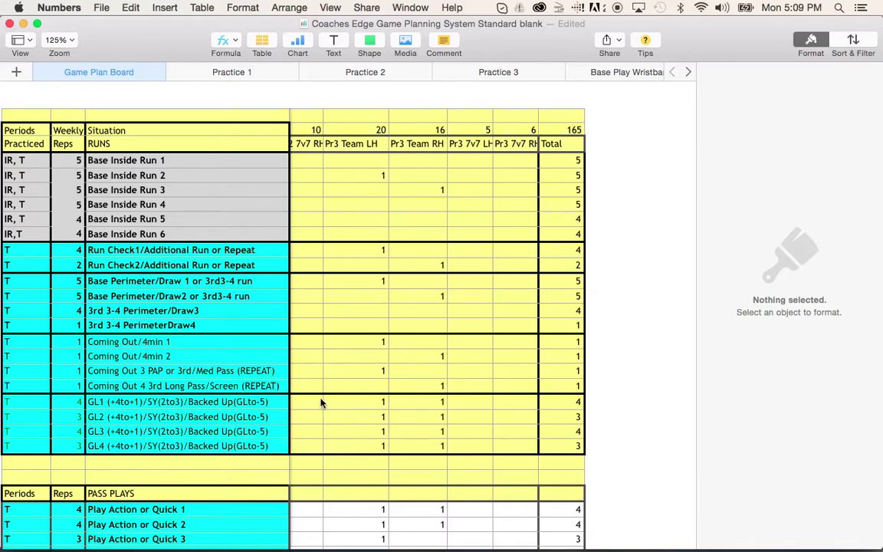
pyautogui.hscroll(-10, 321, 402)
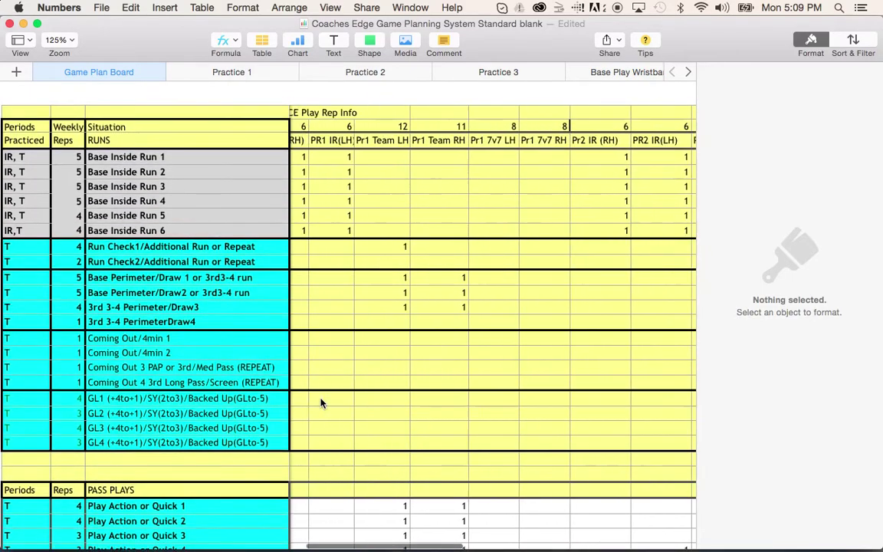
pyautogui.hscroll(-15, 321, 402)
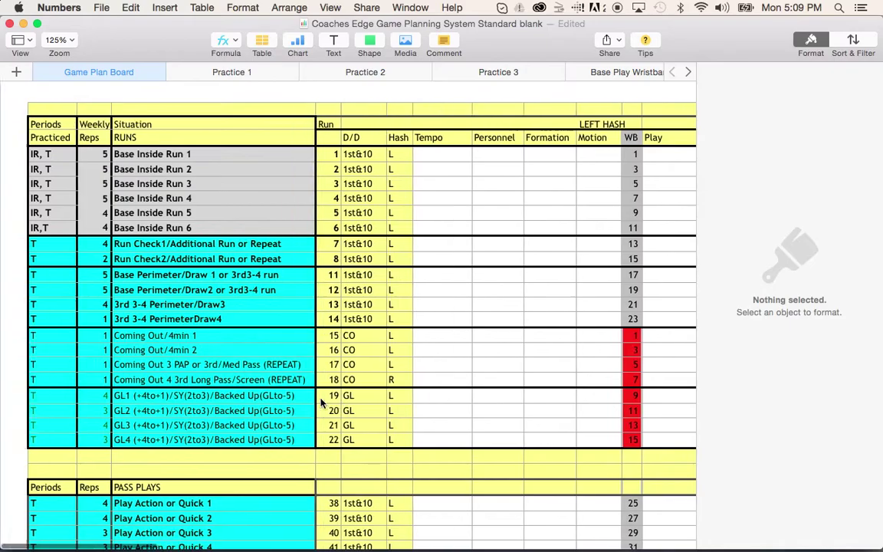
# Examine the periods practiced and weekly reps assigned to the run and pass play situations.
pyautogui.scroll(-3, 321, 403)
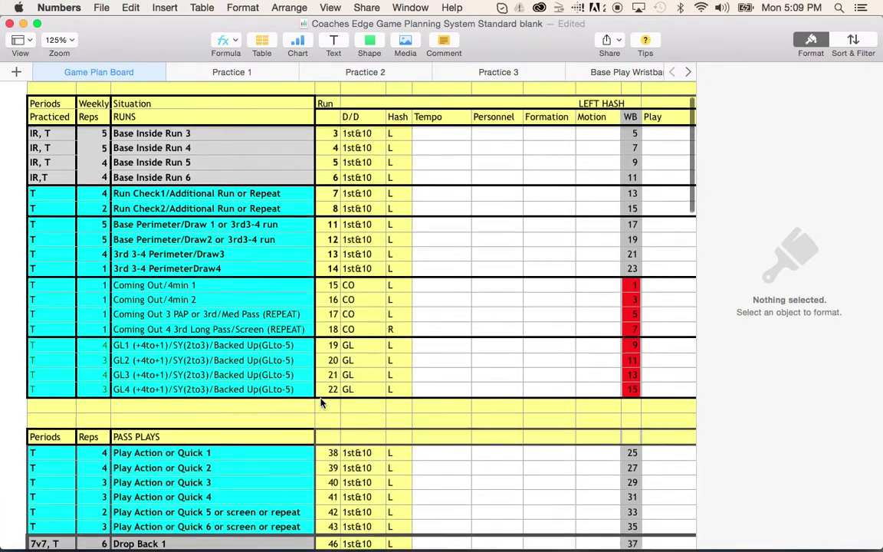
pyautogui.scroll(-5, 321, 402)
pyautogui.scroll(8, 321, 402)
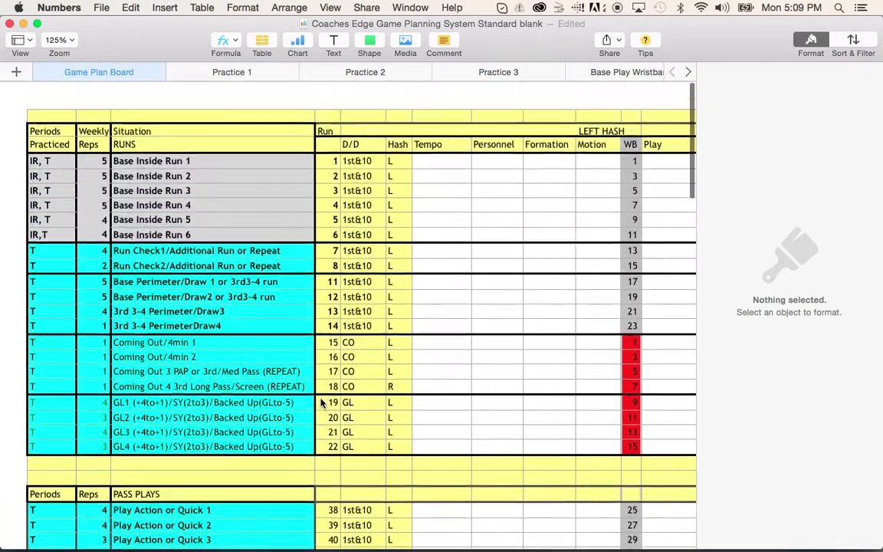
pyautogui.scroll(-2, 321, 402)
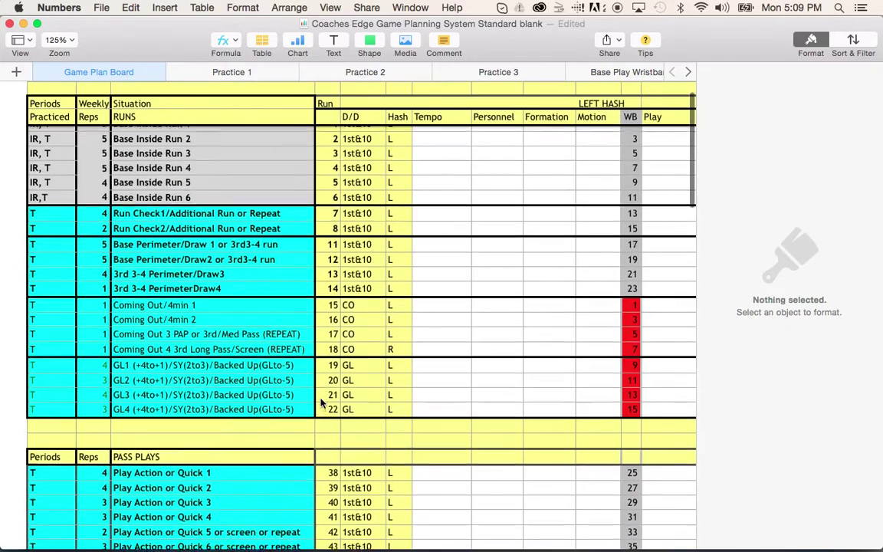
pyautogui.scroll(2, 321, 402)
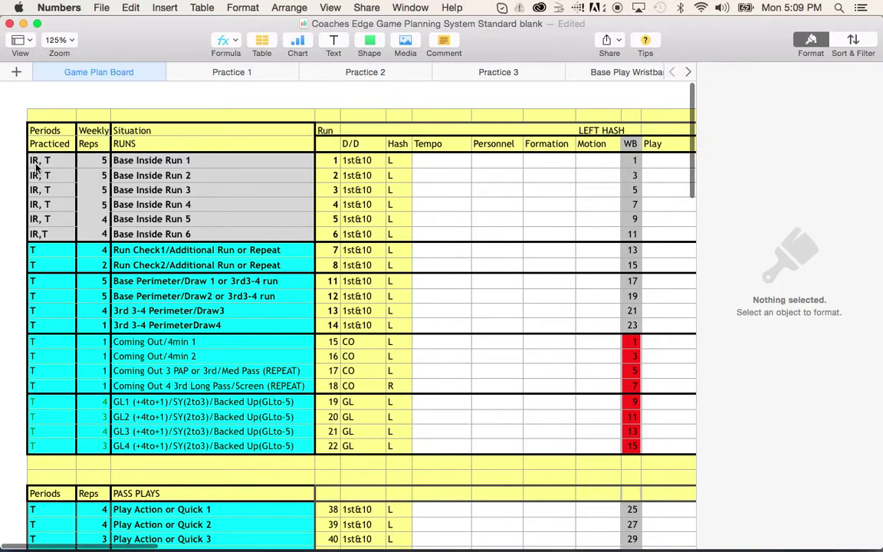
pyautogui.scroll(-1, 58, 258)
pyautogui.scroll(1, 59, 258)
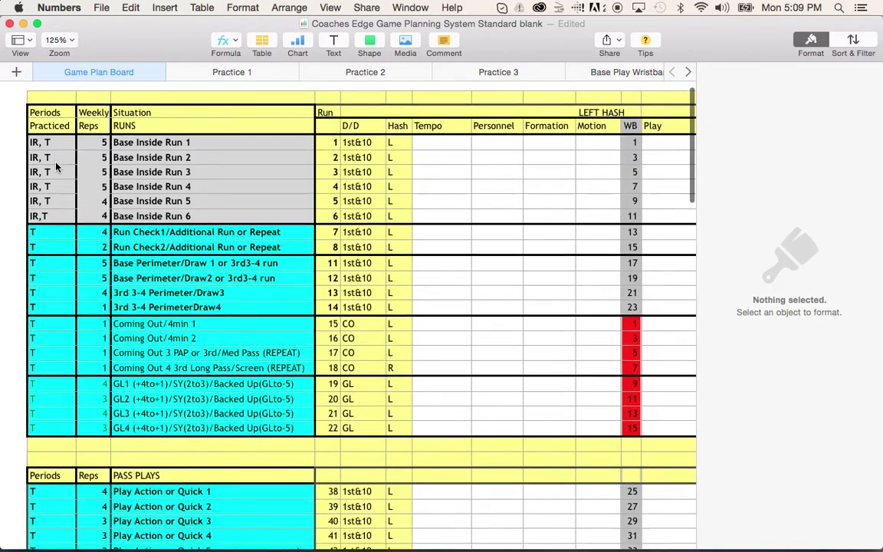
pyautogui.scroll(-10, 80, 340)
pyautogui.scroll(-3, 80, 341)
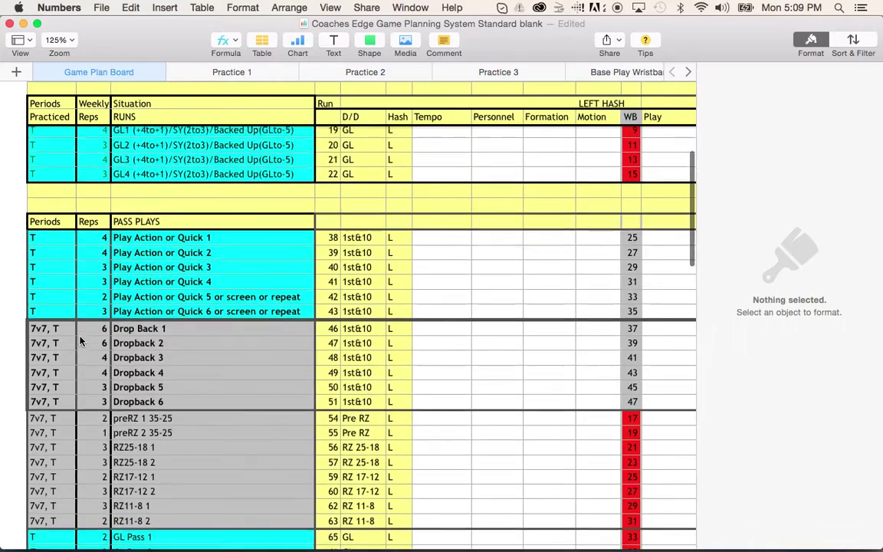
pyautogui.scroll(-6, 42, 320)
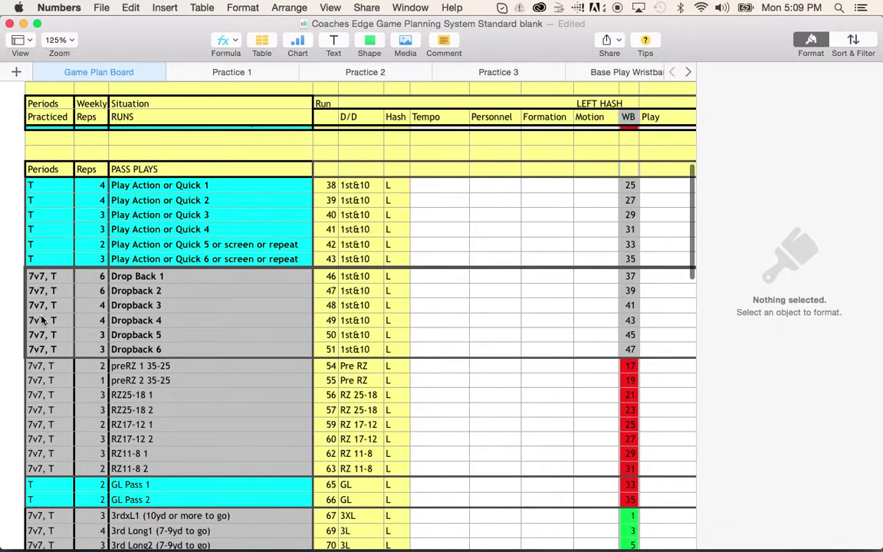
pyautogui.scroll(14, 42, 320)
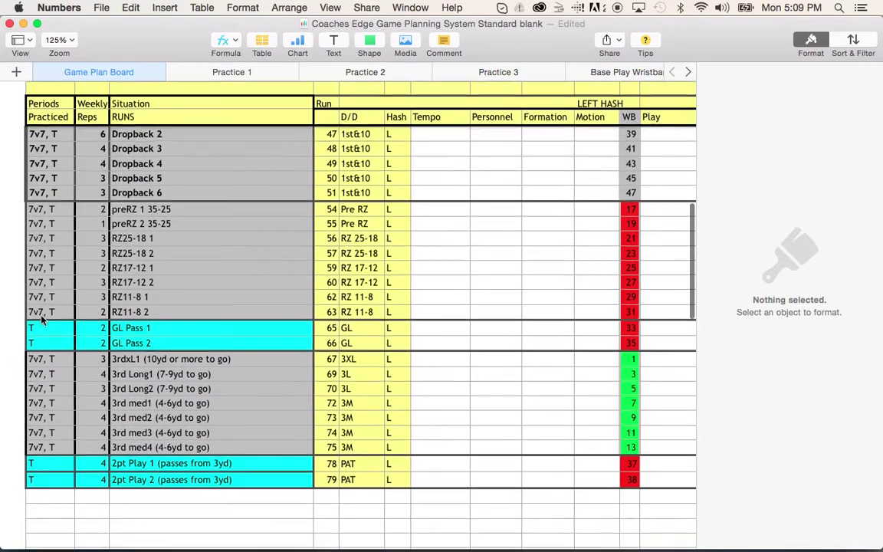
pyautogui.scroll(5, 42, 321)
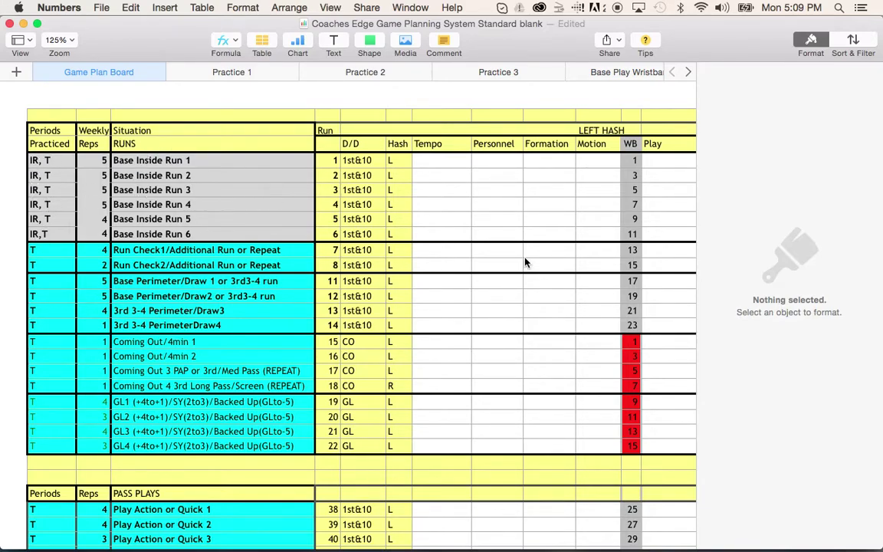
# Review the run numbers, down-and-distance and hash entries for the run and pass situations.
pyautogui.hscroll(2, 525, 263)
pyautogui.hscroll(-2, 525, 263)
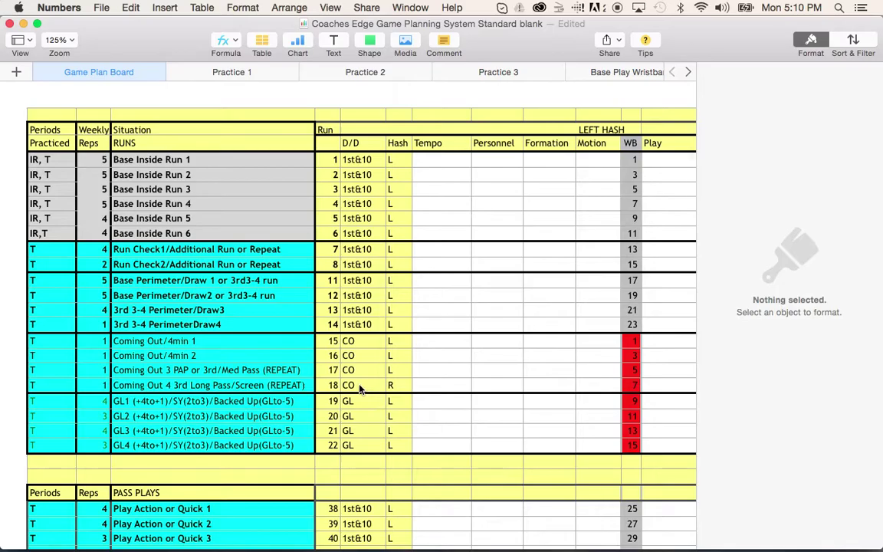
pyautogui.scroll(-5, 361, 388)
pyautogui.scroll(-7, 360, 389)
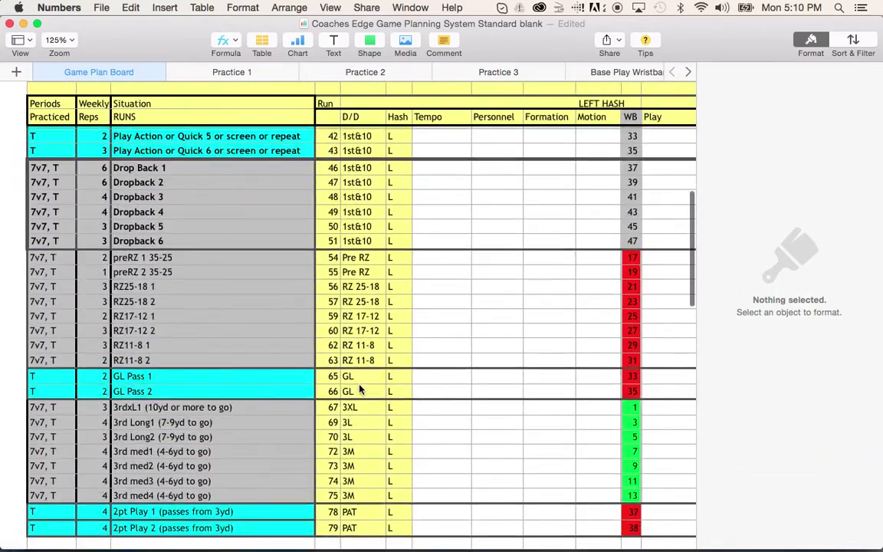
pyautogui.scroll(15, 360, 388)
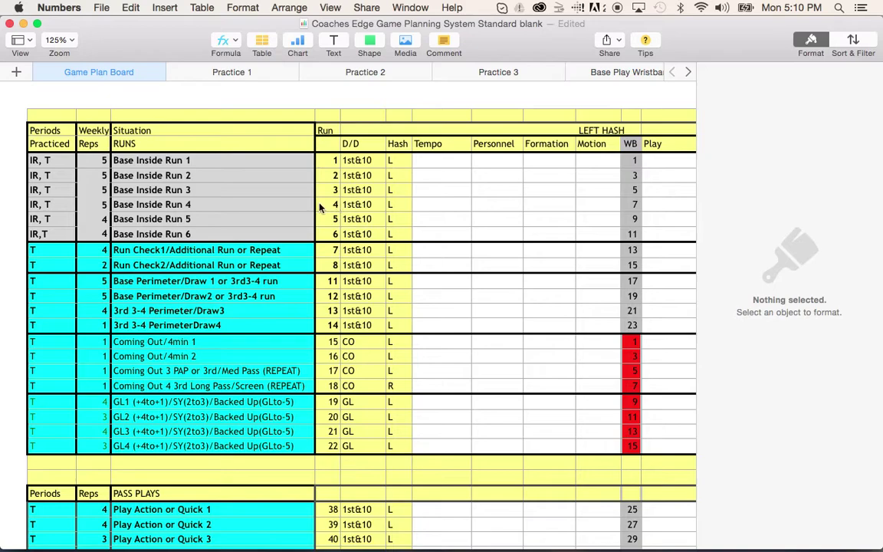
pyautogui.hscroll(1, 449, 237)
pyautogui.scroll(-1, 449, 236)
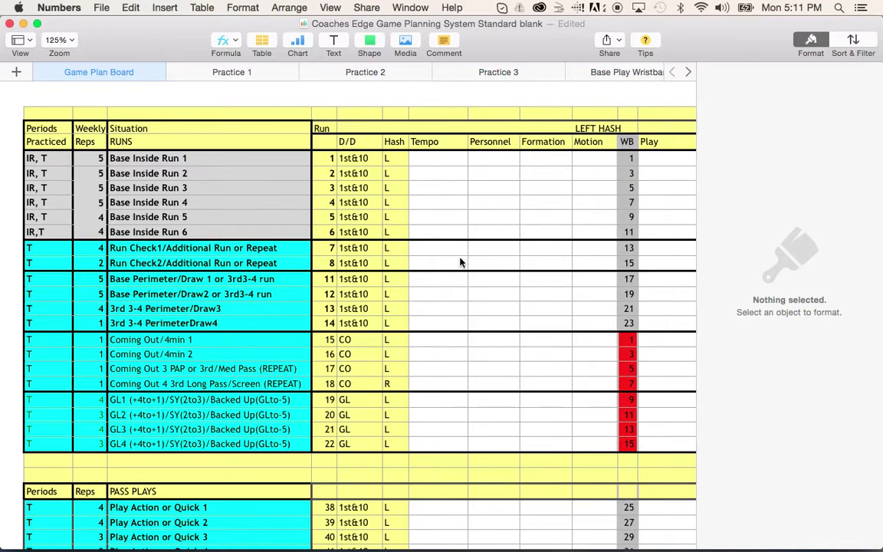
# Examine the left-hash columns from Tempo through Play, and the Defense 1 to 3 columns for the three practices.
pyautogui.hscroll(5, 460, 262)
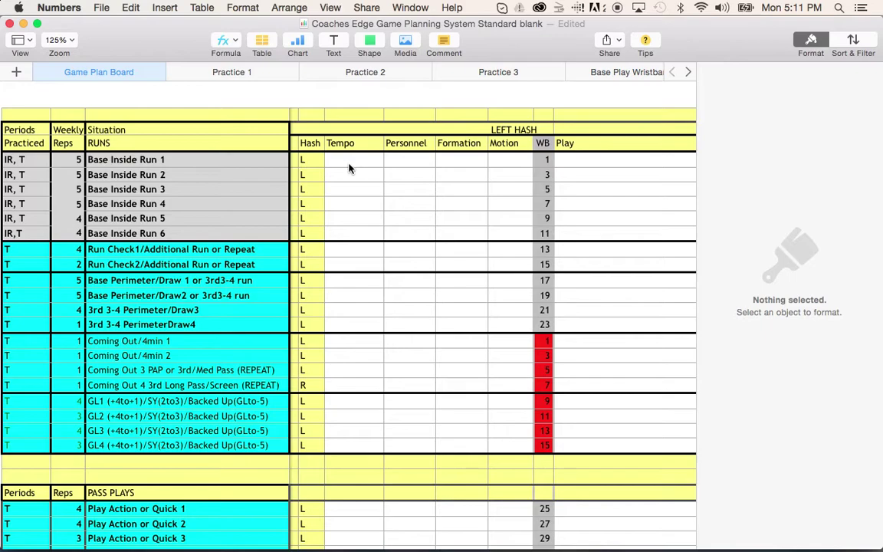
pyautogui.hscroll(3, 457, 215)
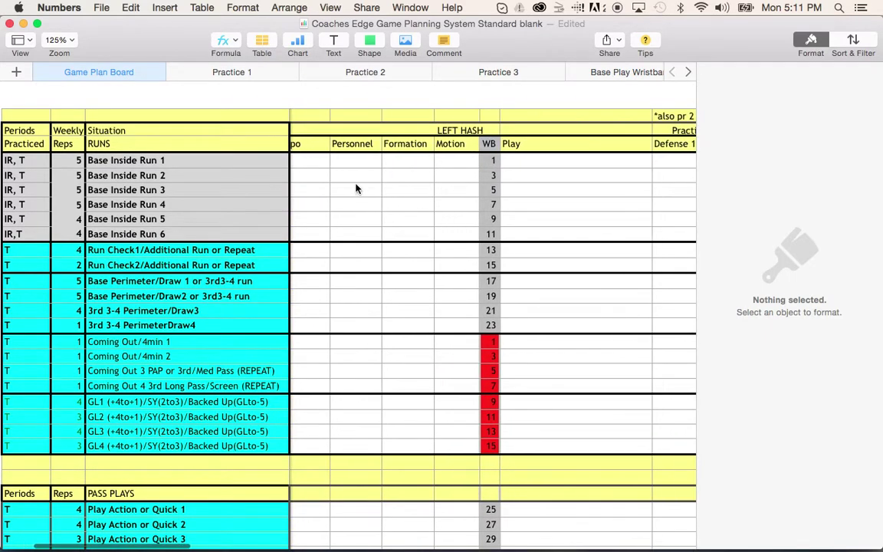
pyautogui.hscroll(2, 402, 195)
pyautogui.hscroll(1, 425, 196)
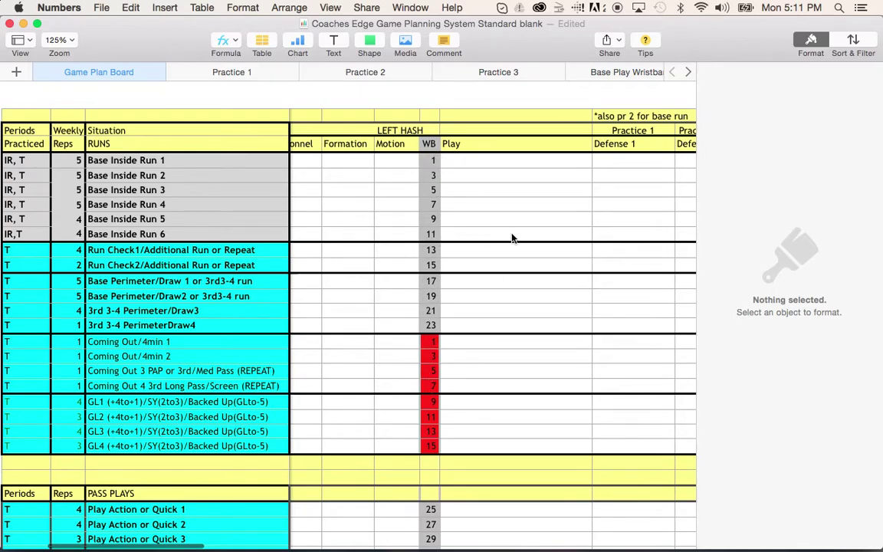
pyautogui.hscroll(1, 512, 238)
pyautogui.hscroll(5, 512, 239)
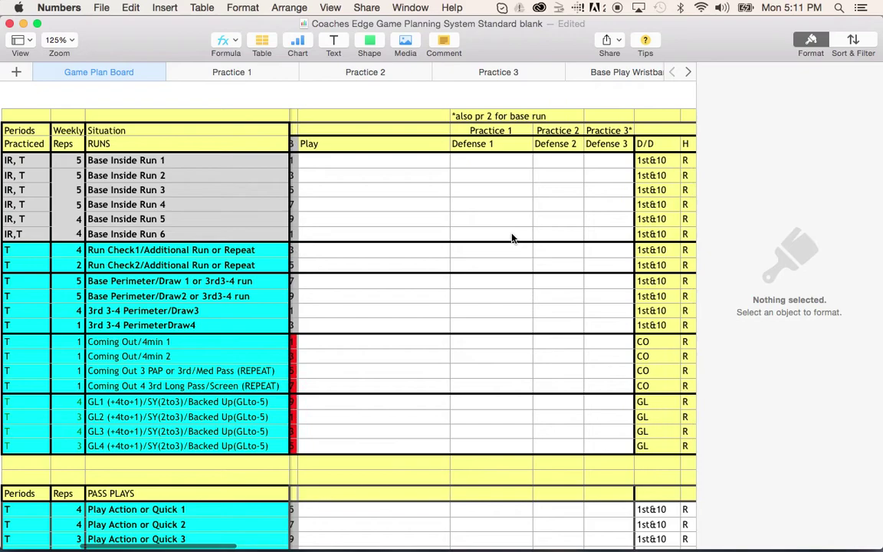
pyautogui.hscroll(4, 512, 238)
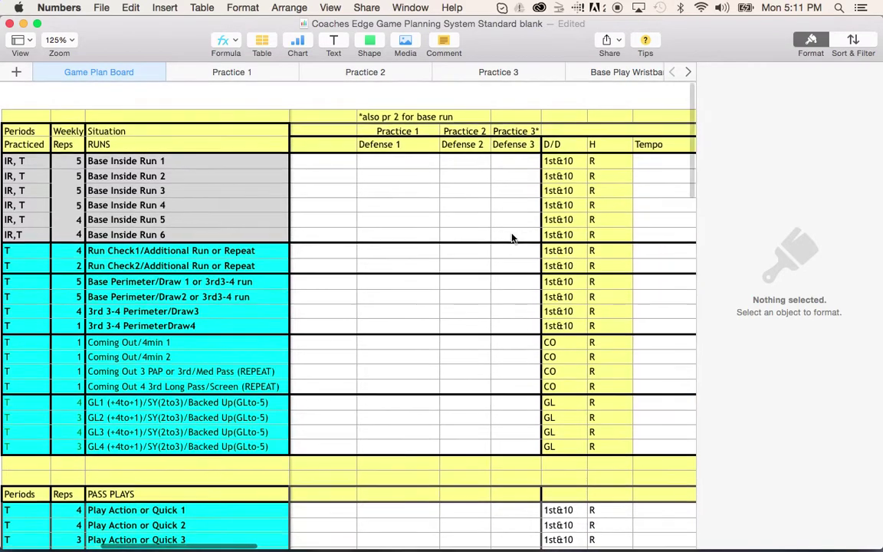
pyautogui.hscroll(2, 512, 238)
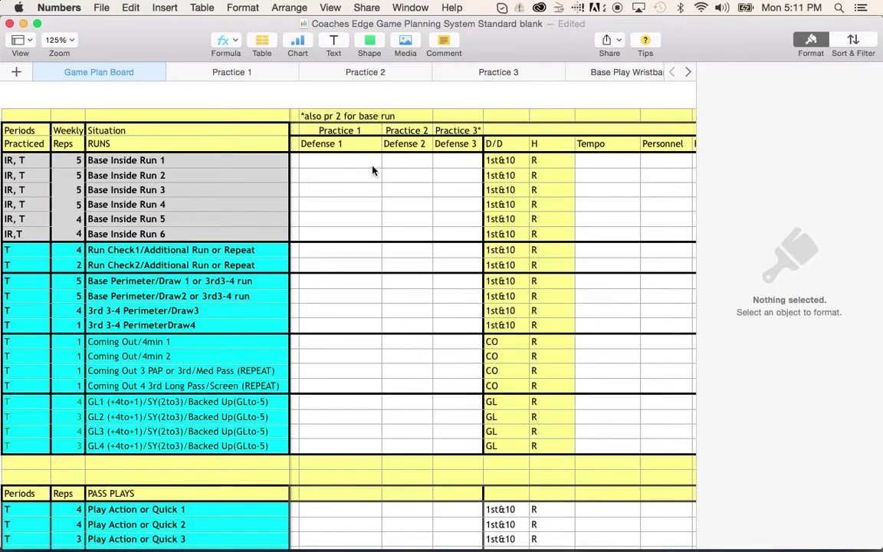
pyautogui.hscroll(2, 385, 175)
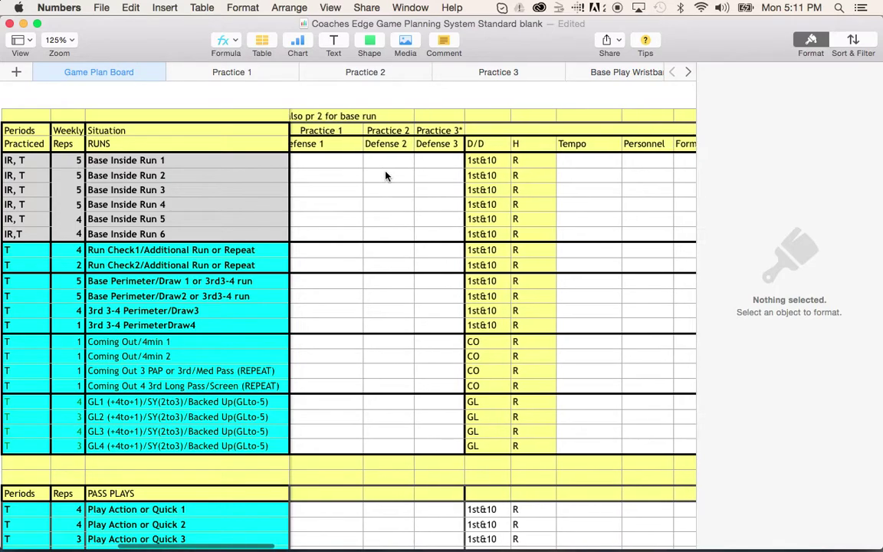
pyautogui.hscroll(-1, 385, 175)
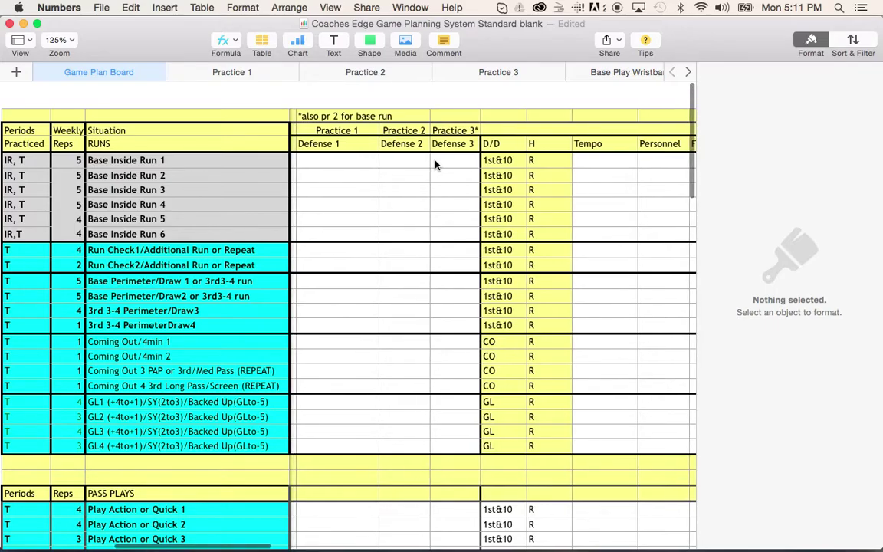
# Compare the left-hash play columns with the matching right-hash columns for the run situations.
pyautogui.hscroll(3, 434, 165)
pyautogui.hscroll(10, 436, 165)
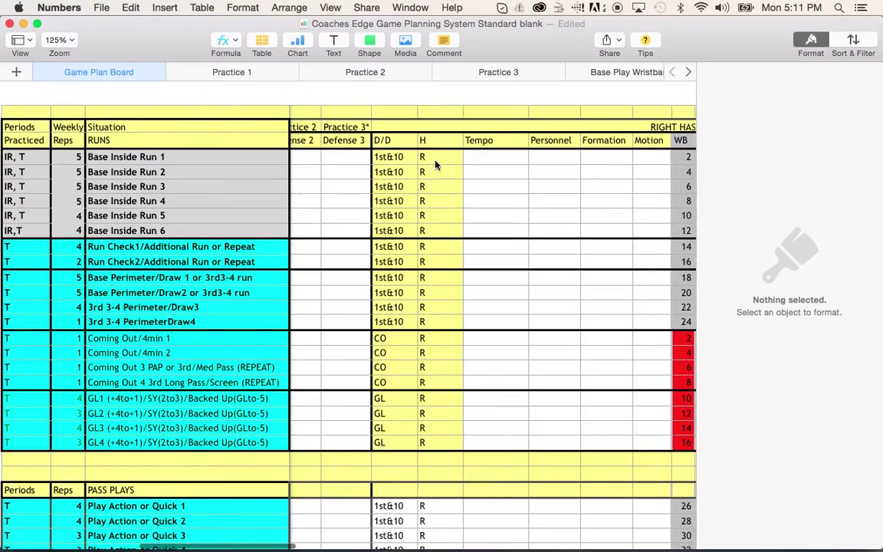
pyautogui.hscroll(-14, 440, 170)
pyautogui.hscroll(9, 663, 234)
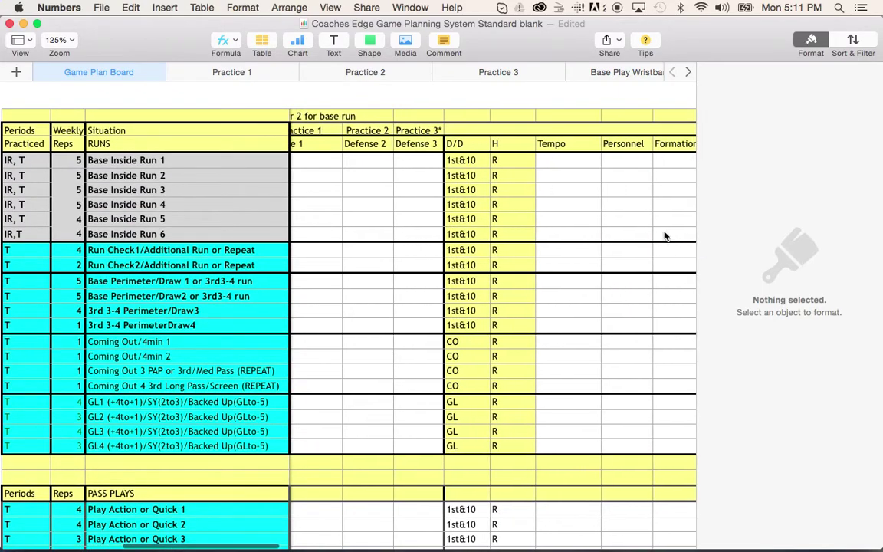
pyautogui.hscroll(-20, 665, 237)
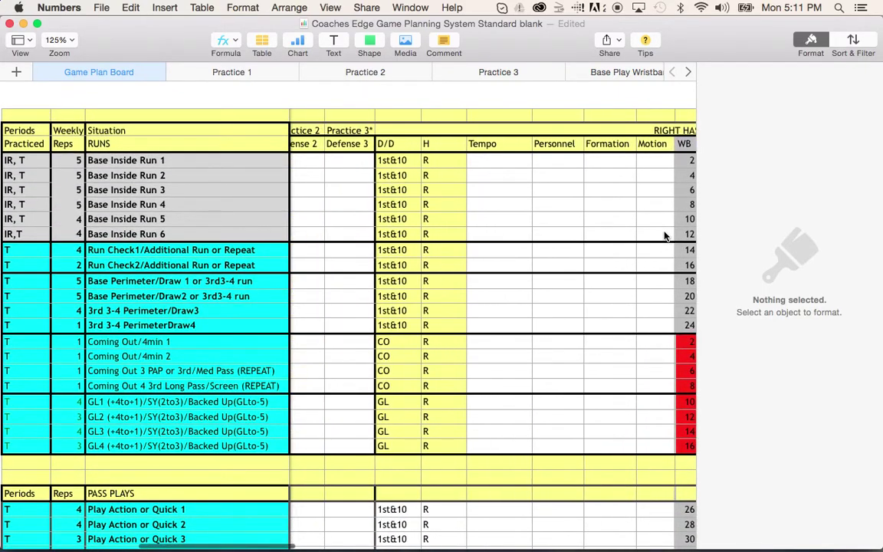
pyautogui.scroll(-1, 441, 257)
pyautogui.hscroll(-8, 429, 258)
pyautogui.scroll(-1, 429, 258)
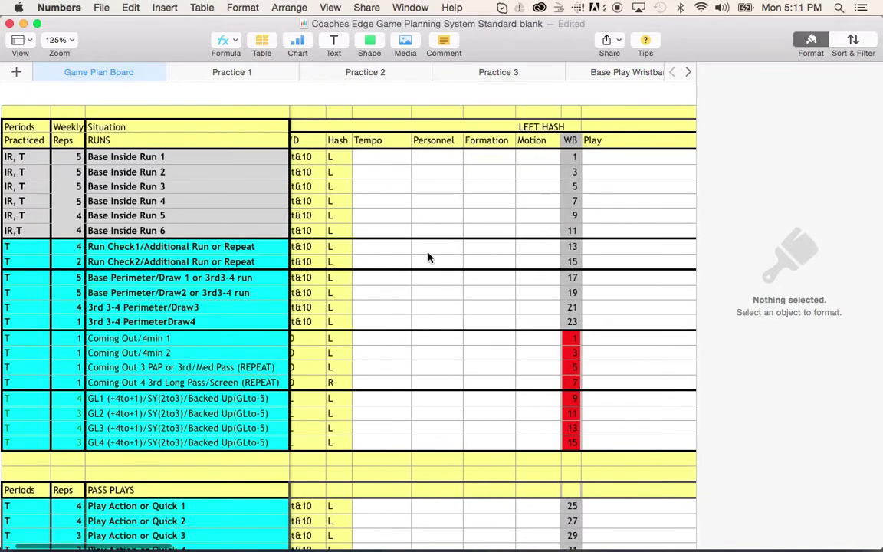
pyautogui.scroll(-1, 426, 253)
pyautogui.hscroll(1, 425, 253)
pyautogui.scroll(3, 423, 247)
pyautogui.hscroll(5, 422, 247)
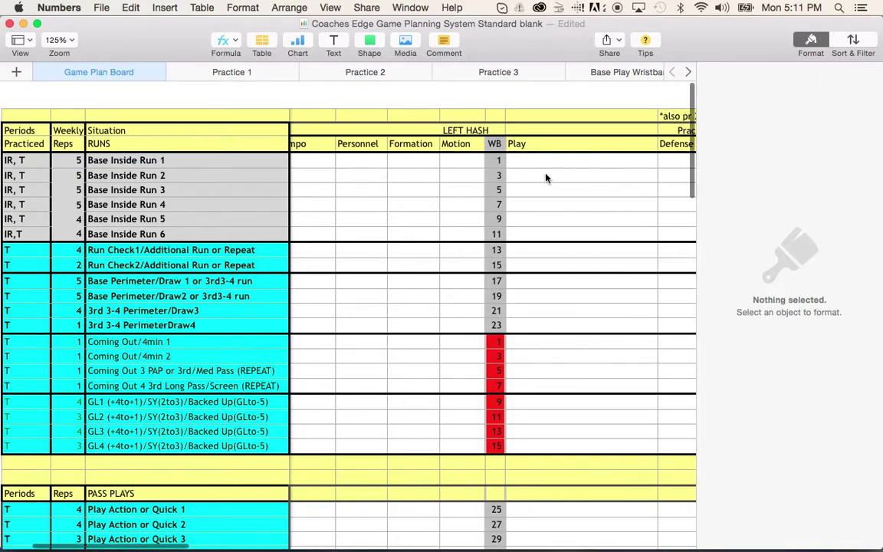
pyautogui.hscroll(3, 545, 178)
pyautogui.hscroll(10, 546, 177)
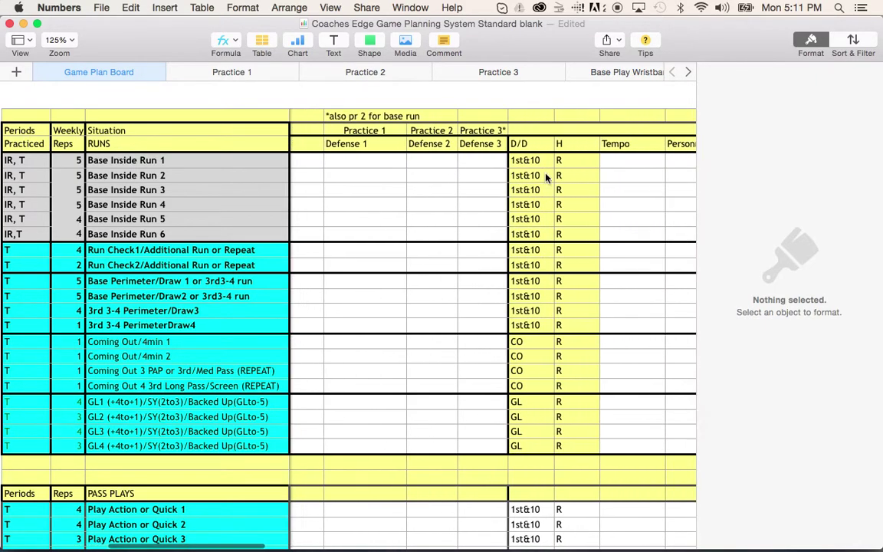
pyautogui.hscroll(1, 546, 177)
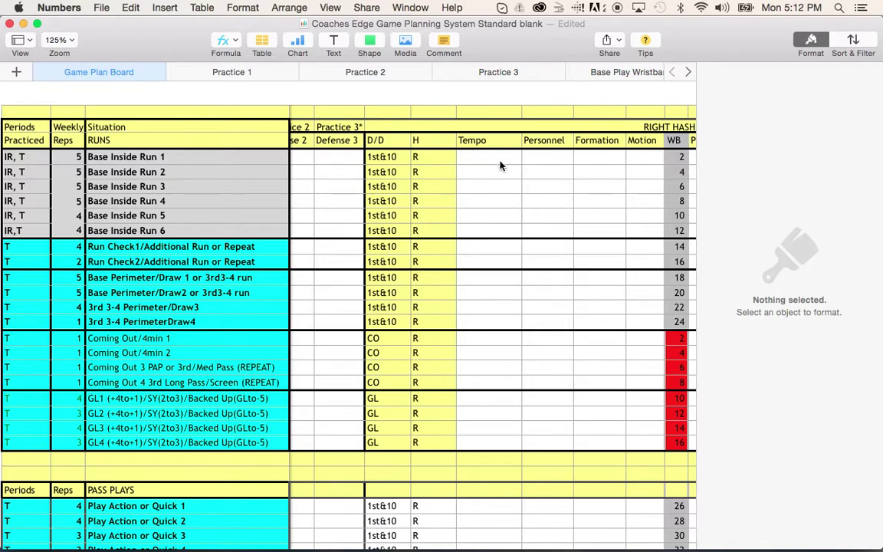
# Compare the periods practiced for the base inside runs, the other run situations and the dropback passes.
pyautogui.hscroll(-10, 500, 166)
pyautogui.hscroll(-6, 500, 165)
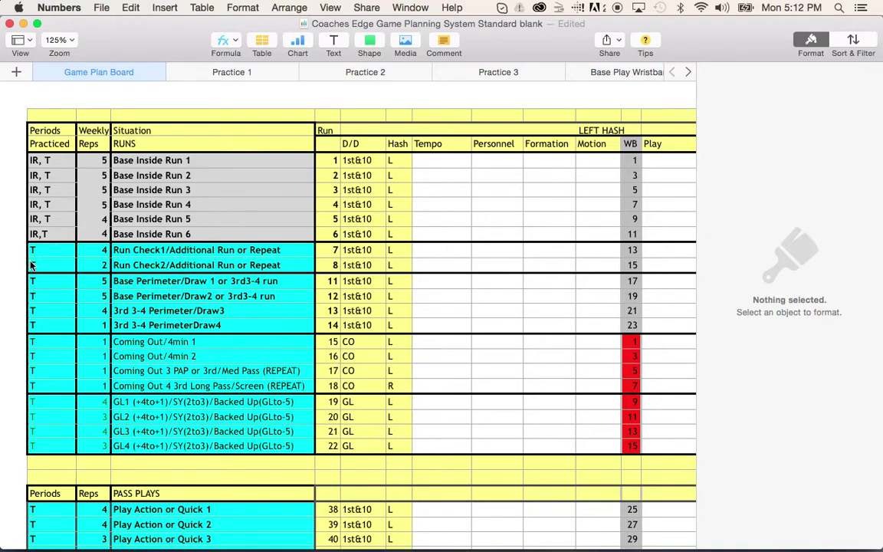
pyautogui.scroll(-5, 31, 276)
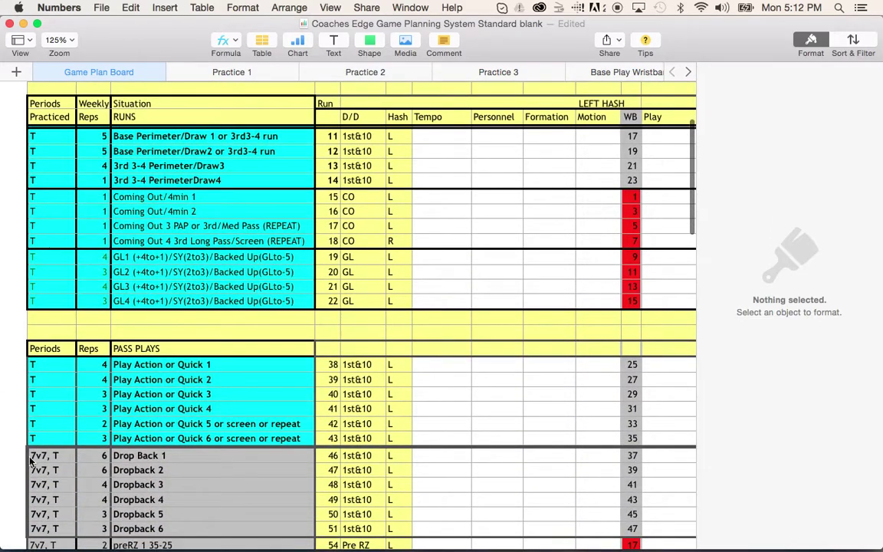
pyautogui.scroll(5, 31, 392)
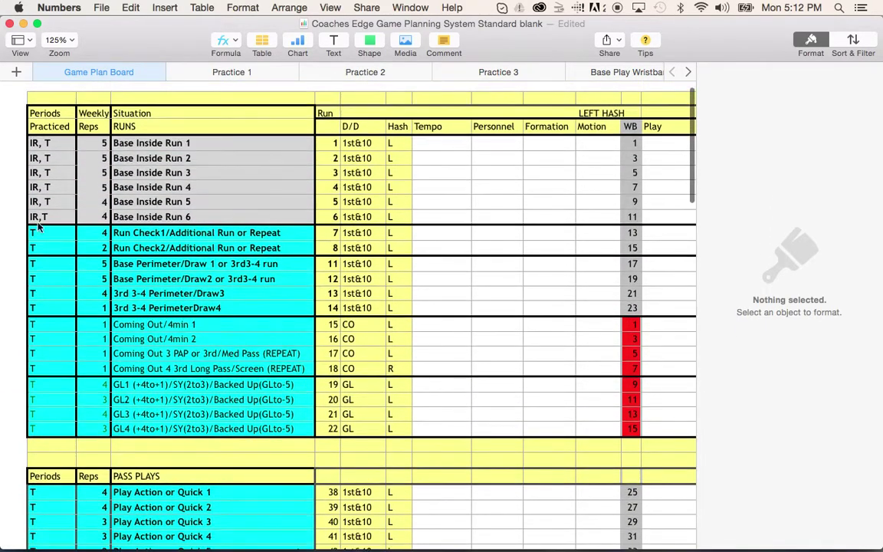
pyautogui.scroll(2, 36, 163)
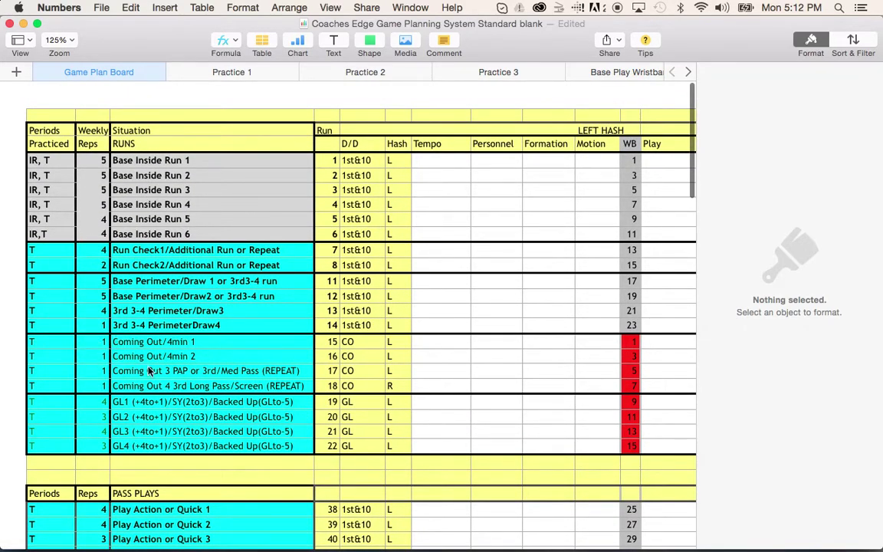
pyautogui.scroll(-1, 149, 370)
pyautogui.scroll(-1, 149, 370)
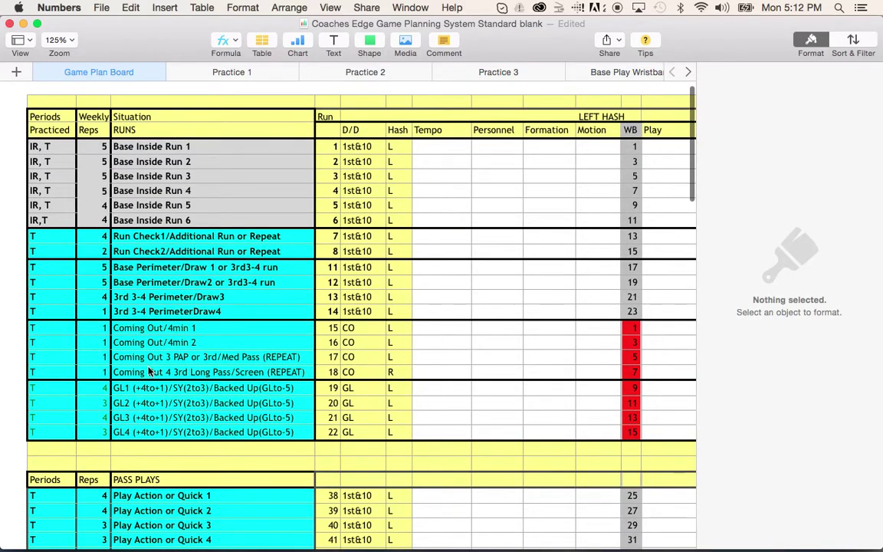
# Review the Coming Out/4min run situations, including the repeated play-action, third-down pass and screen rows.
pyautogui.scroll(-4, 148, 369)
pyautogui.scroll(-10, 160, 240)
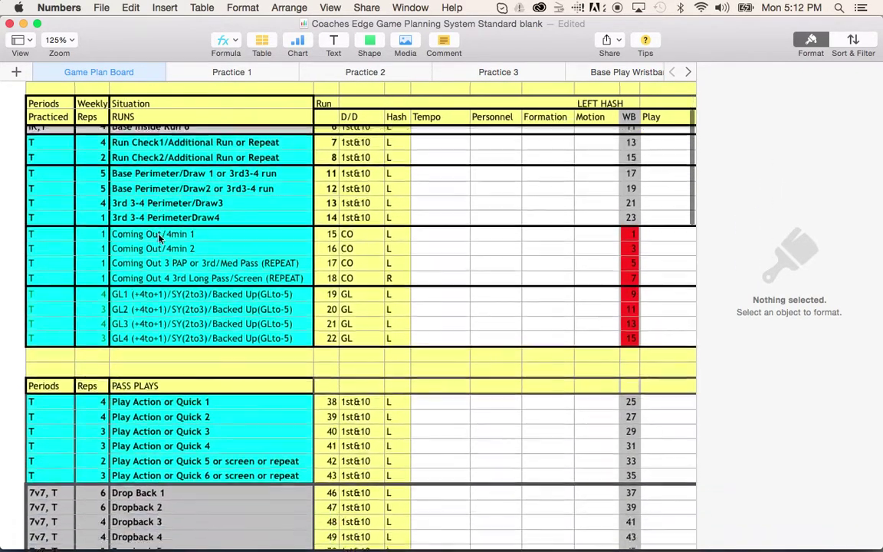
pyautogui.scroll(-2, 258, 228)
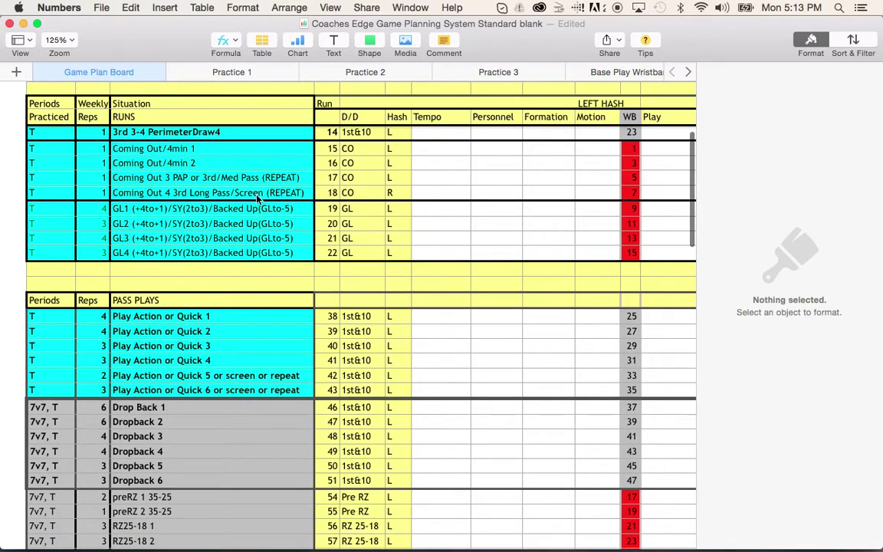
pyautogui.scroll(-2, 256, 173)
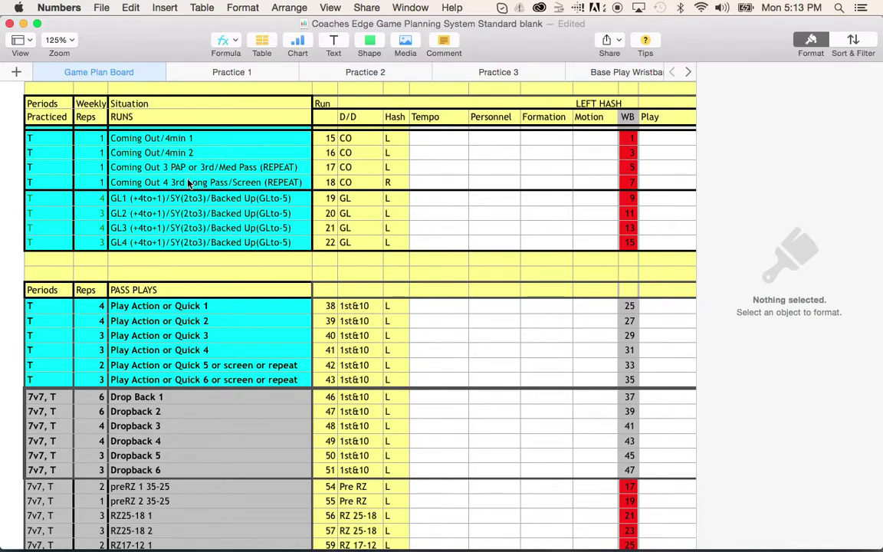
pyautogui.scroll(-1, 422, 173)
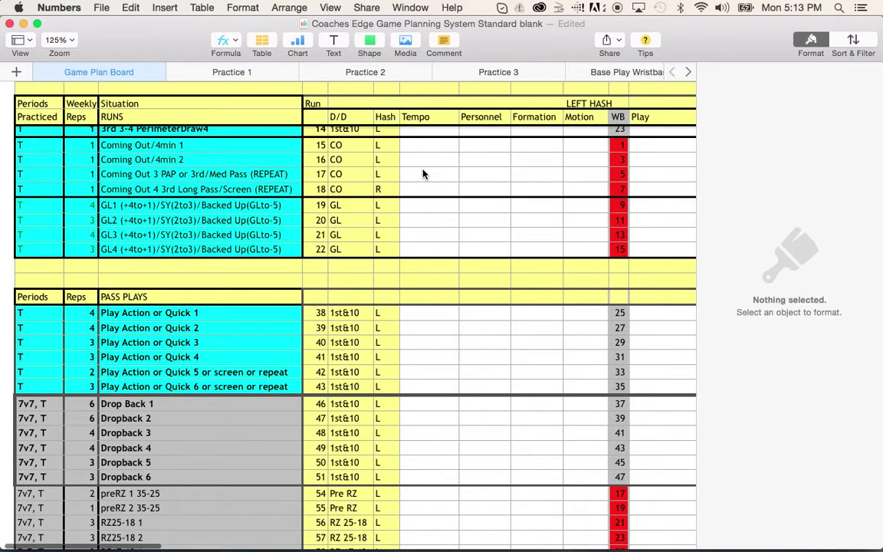
pyautogui.scroll(1, 422, 173)
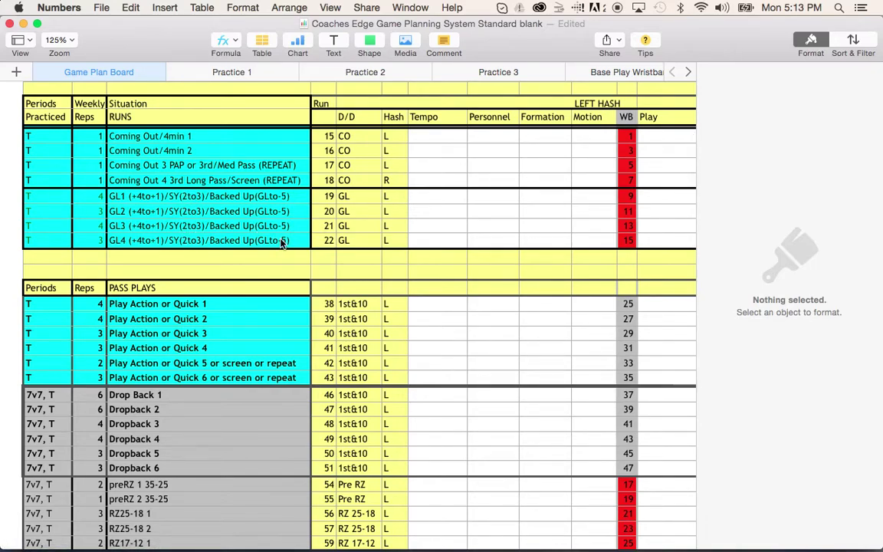
# Examine the GL1 to GL4 rows covering goal line, short yardage and backed-up situations.
pyautogui.scroll(5, 207, 142)
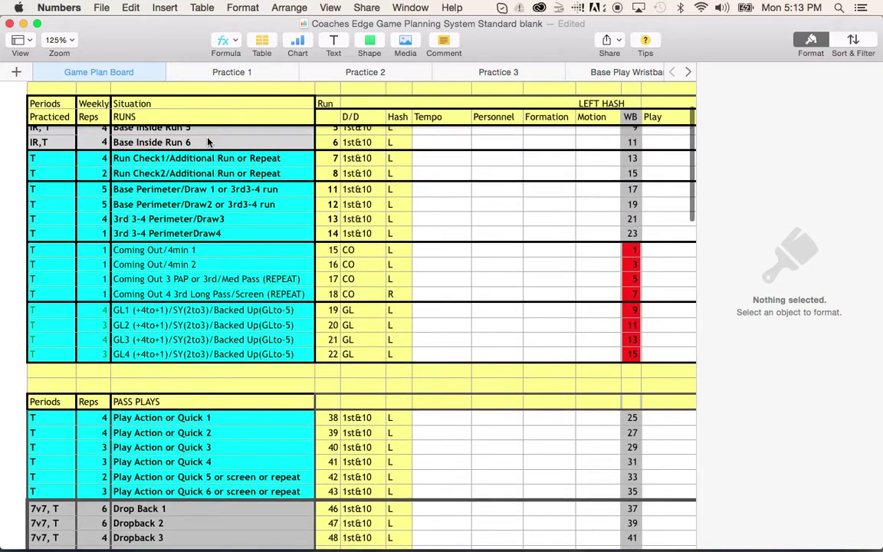
pyautogui.scroll(1, 207, 142)
pyautogui.scroll(-1, 207, 142)
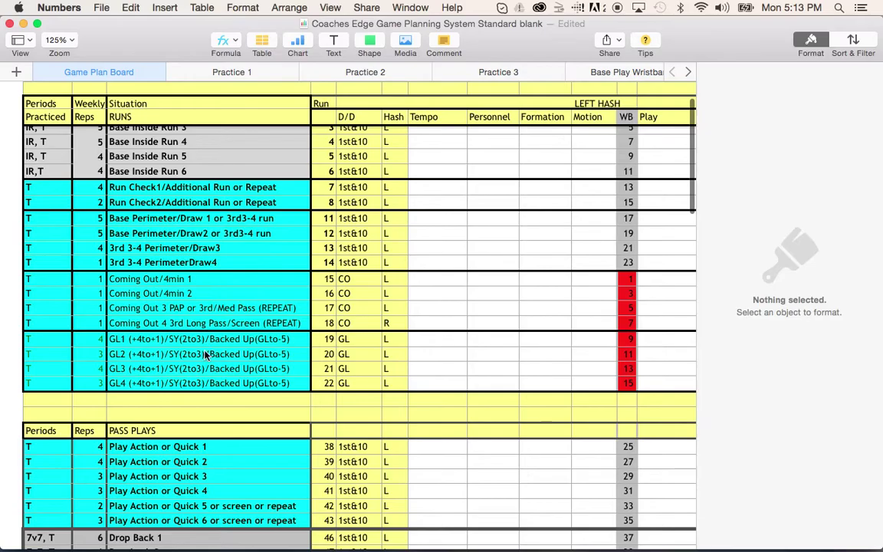
pyautogui.scroll(-2, 188, 318)
pyautogui.scroll(-3, 191, 321)
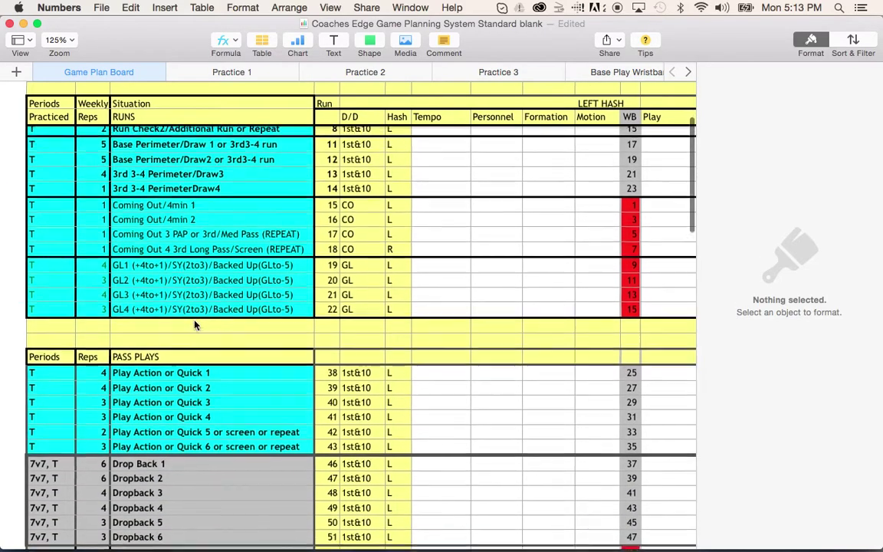
pyautogui.scroll(-2, 195, 324)
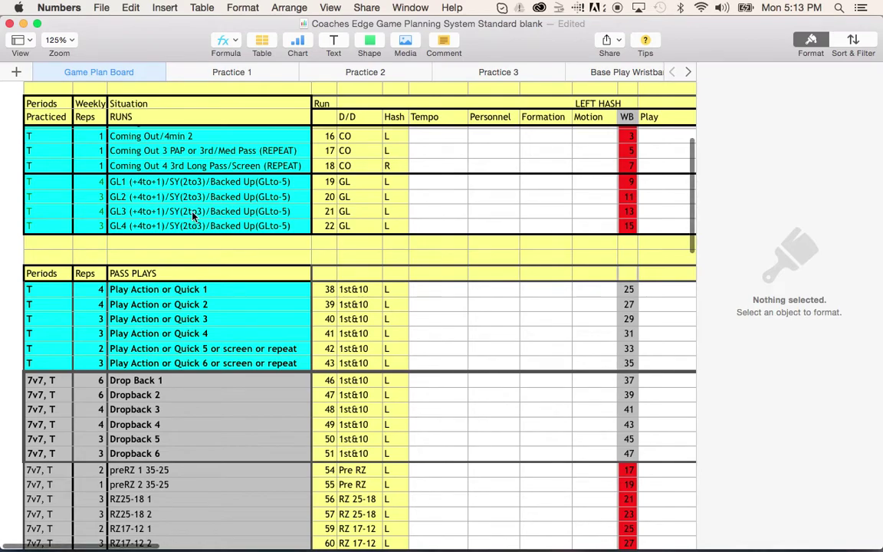
pyautogui.scroll(-1, 193, 217)
pyautogui.scroll(-1, 193, 217)
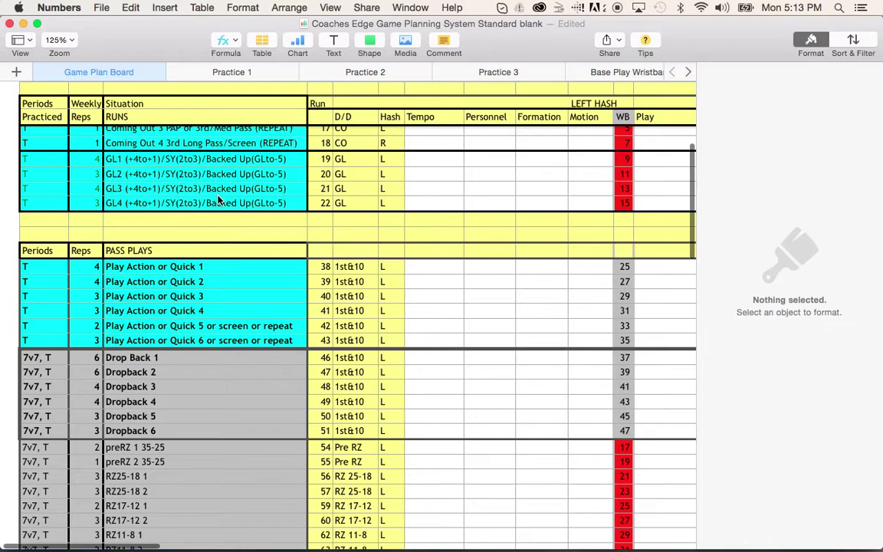
pyautogui.scroll(1, 222, 199)
pyautogui.scroll(-2, 218, 199)
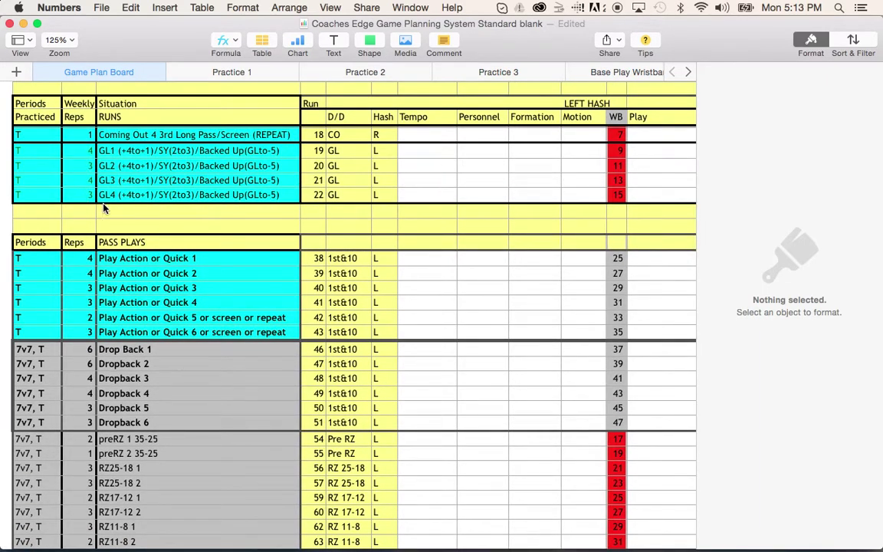
# Review the pass play situations from Play Action or Quick through dropback, red zone, goal line, third down and two-point plays.
pyautogui.scroll(-1, 164, 313)
pyautogui.scroll(-5, 164, 313)
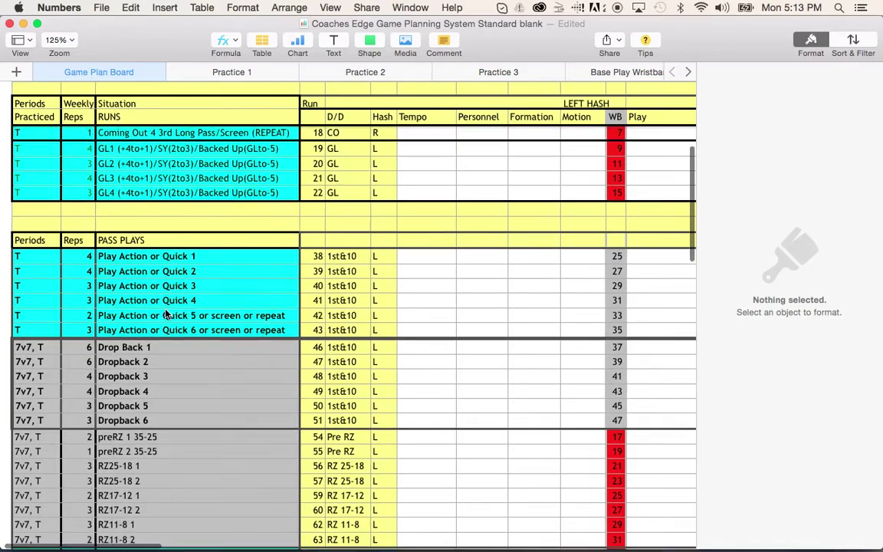
pyautogui.scroll(-2, 164, 313)
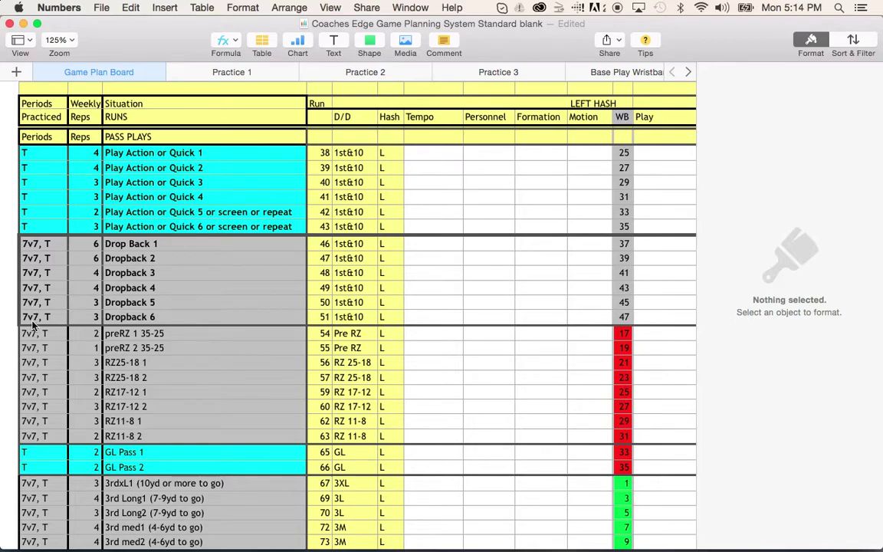
pyautogui.scroll(-5, 33, 325)
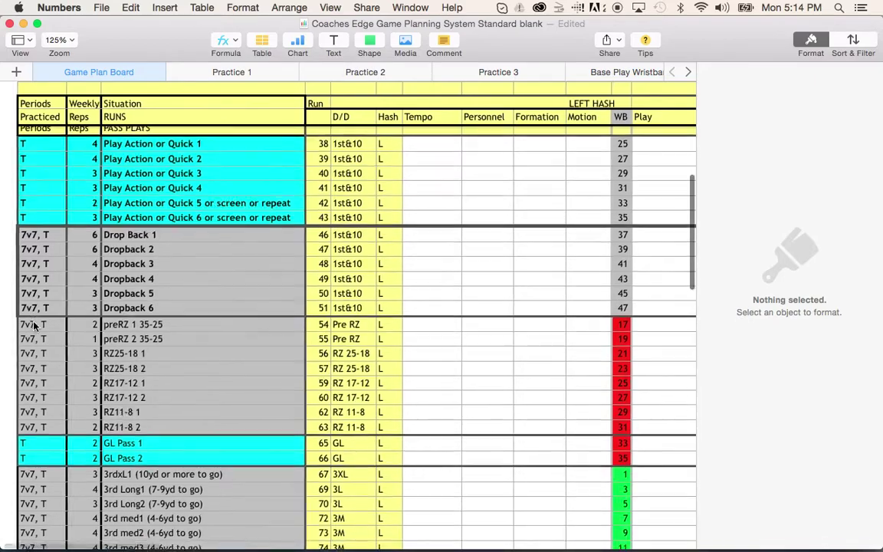
pyautogui.scroll(-3, 34, 325)
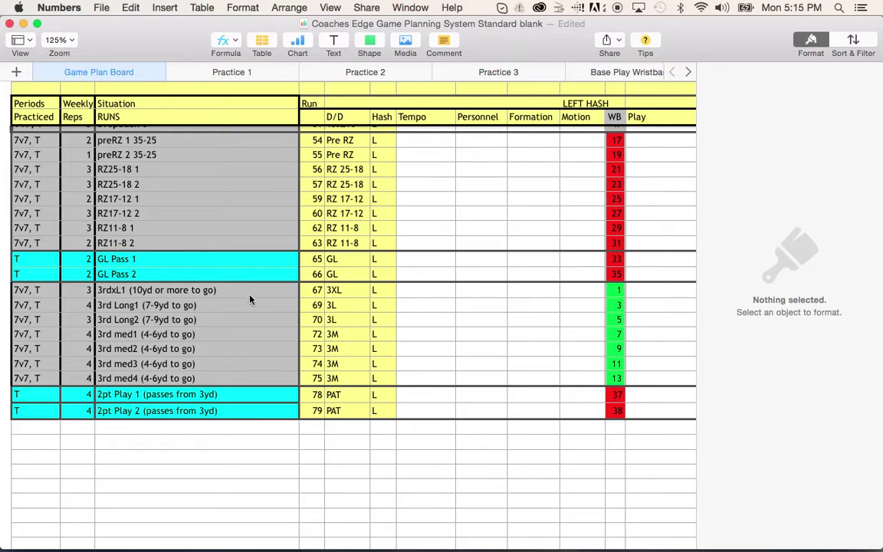
pyautogui.scroll(-3, 249, 298)
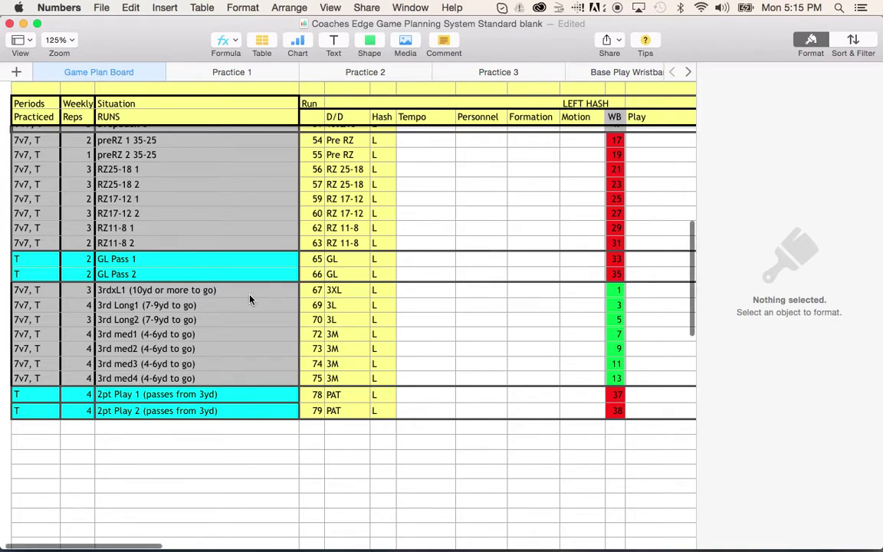
pyautogui.scroll(-1, 249, 299)
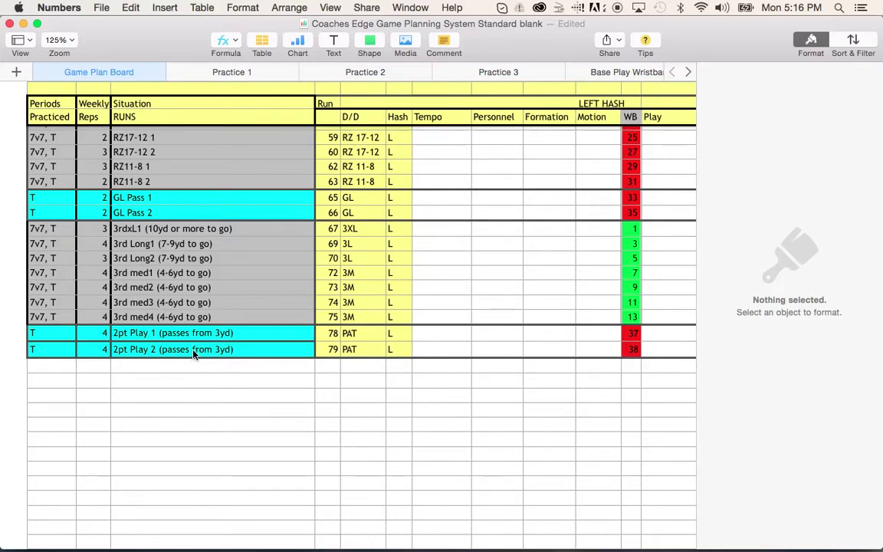
# Examine the Practice 1 inside run and team rep columns under PRACTICE Play Rep Info for the run situations.
pyautogui.scroll(20, 193, 353)
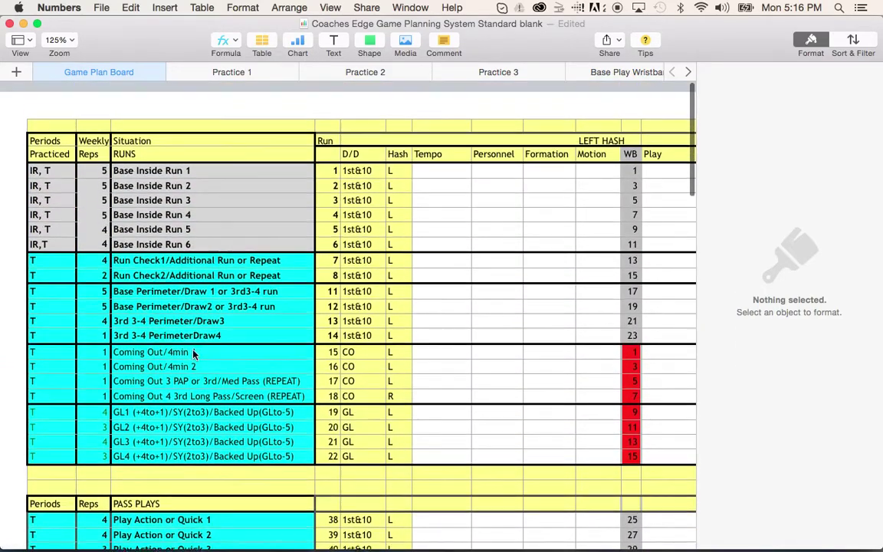
pyautogui.hscroll(10, 548, 311)
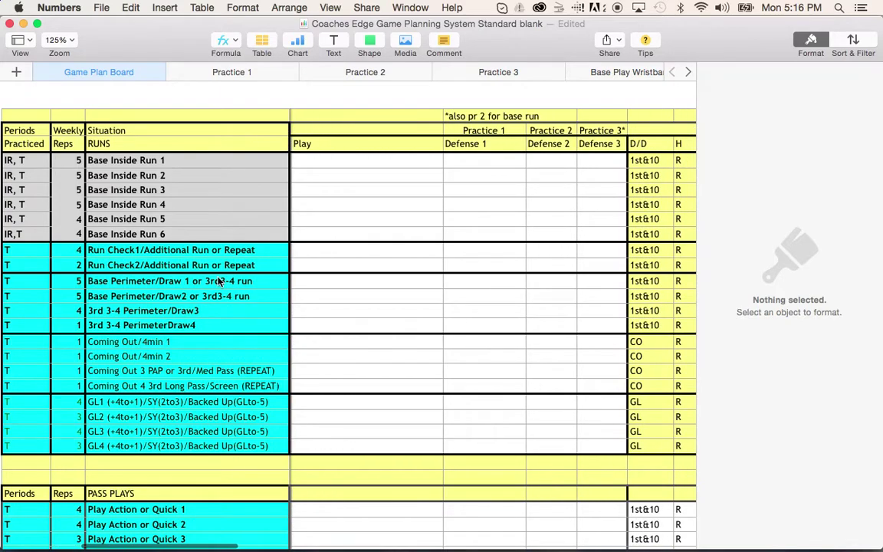
pyautogui.hscroll(8, 503, 263)
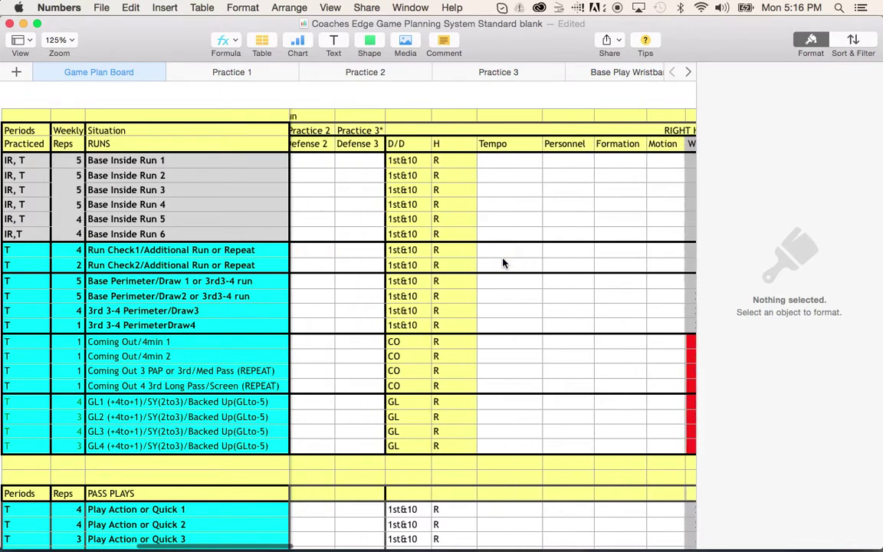
pyautogui.hscroll(10, 503, 263)
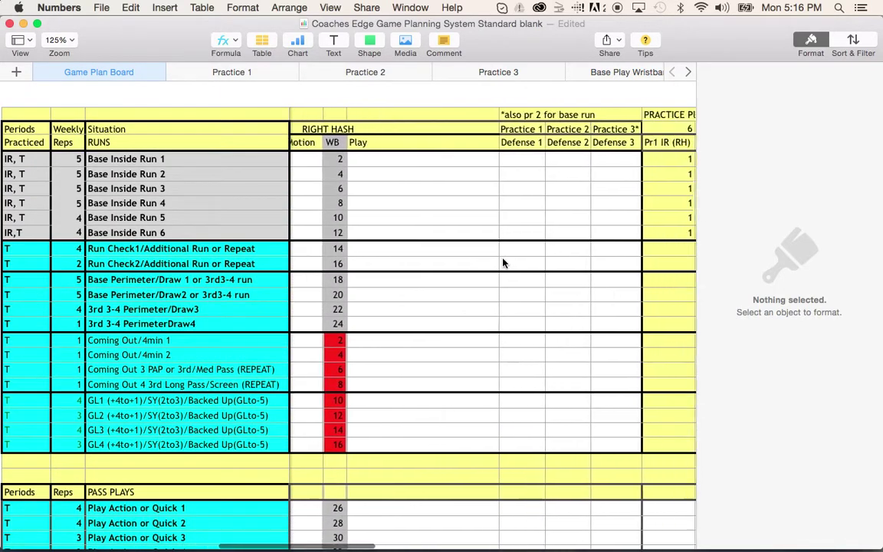
pyautogui.hscroll(10, 503, 263)
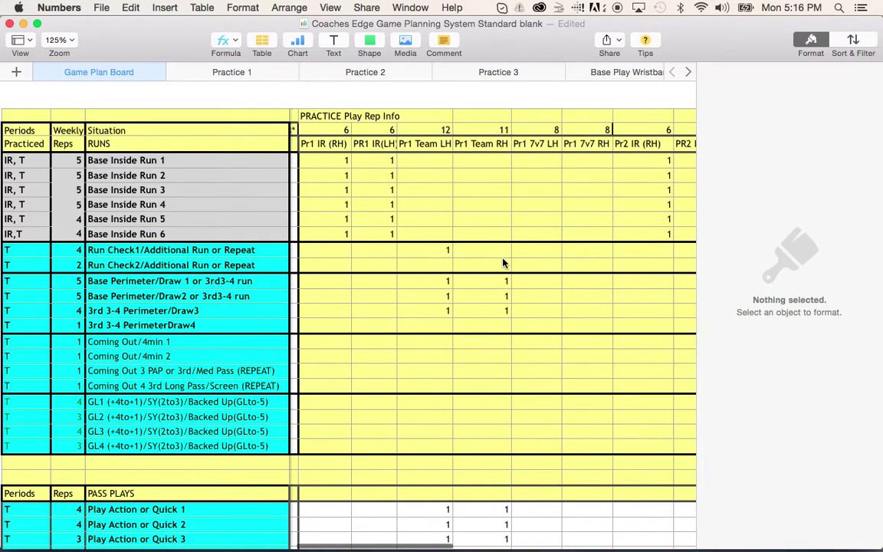
pyautogui.hscroll(2, 503, 263)
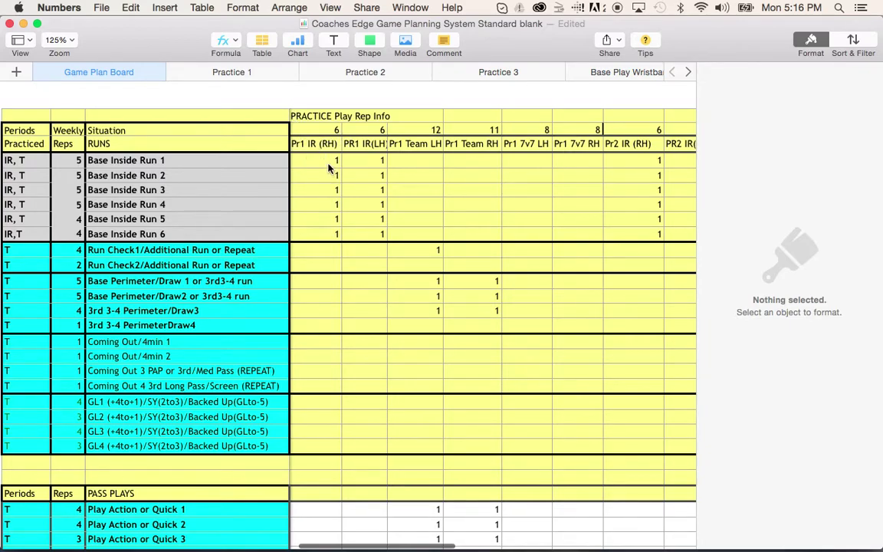
pyautogui.hscroll(2, 351, 168)
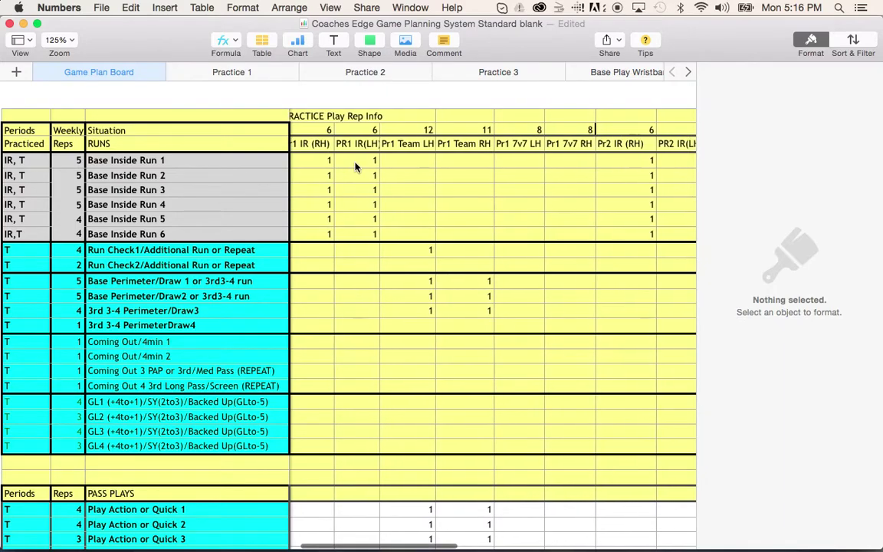
pyautogui.hscroll(5, 355, 167)
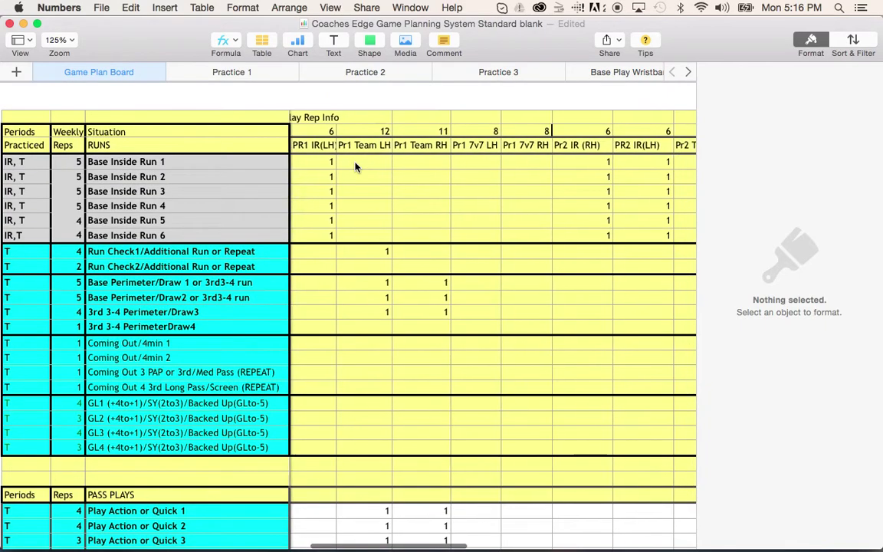
pyautogui.hscroll(4, 355, 167)
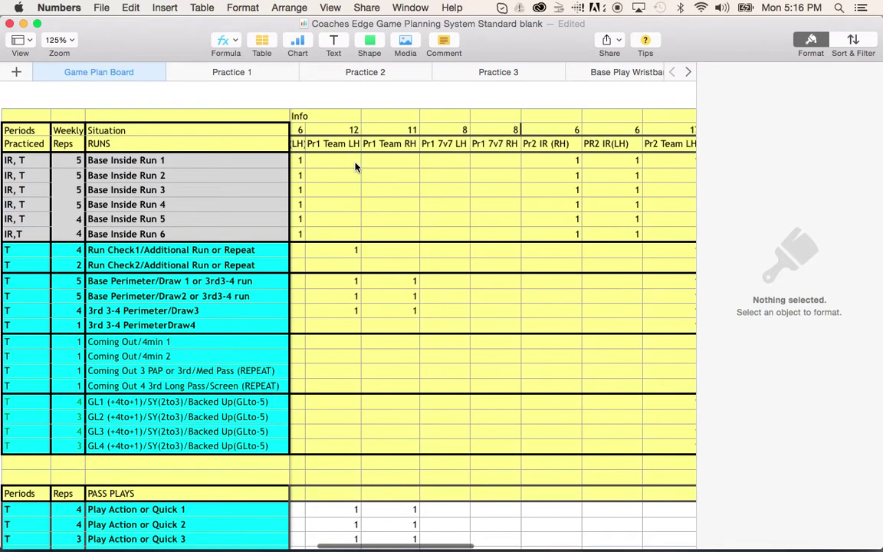
pyautogui.hscroll(-4, 355, 167)
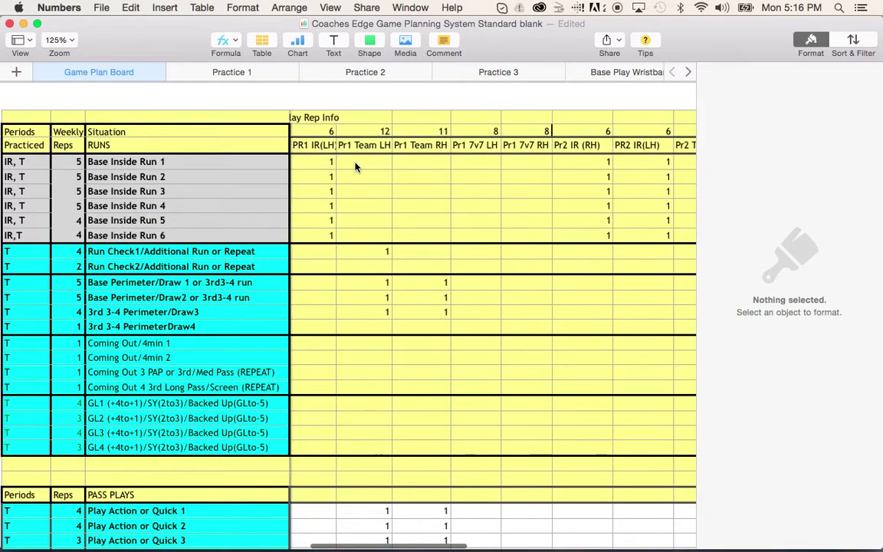
# Review the Practice 2 inside run, team and 7v7 rep columns for both hashes.
pyautogui.hscroll(6, 355, 167)
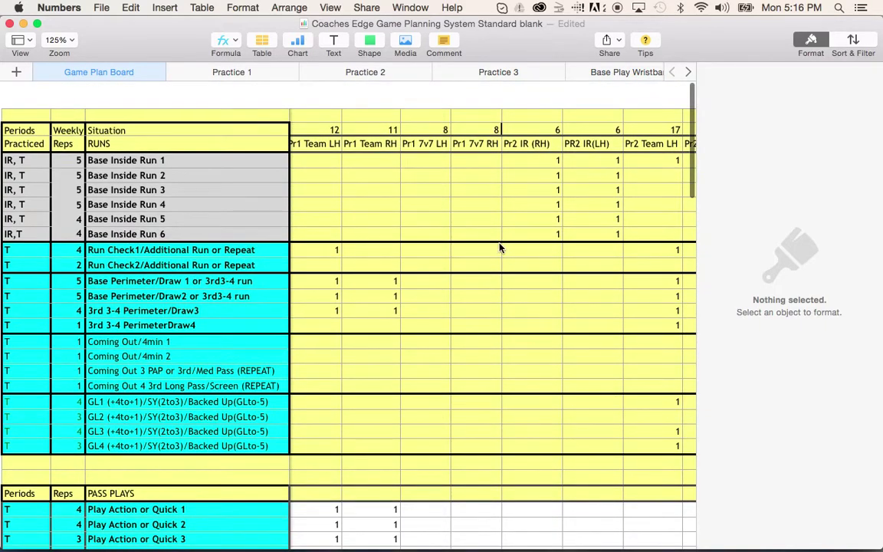
pyautogui.hscroll(4, 495, 242)
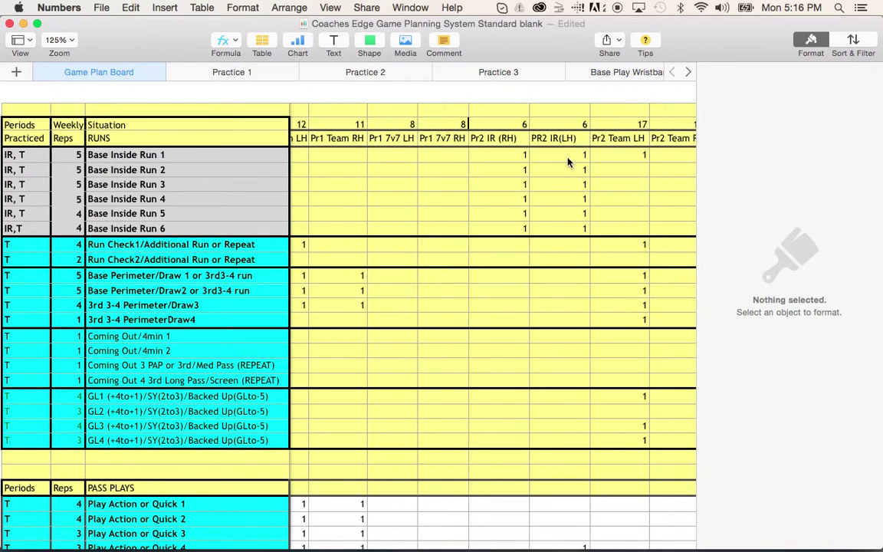
pyautogui.hscroll(15, 550, 163)
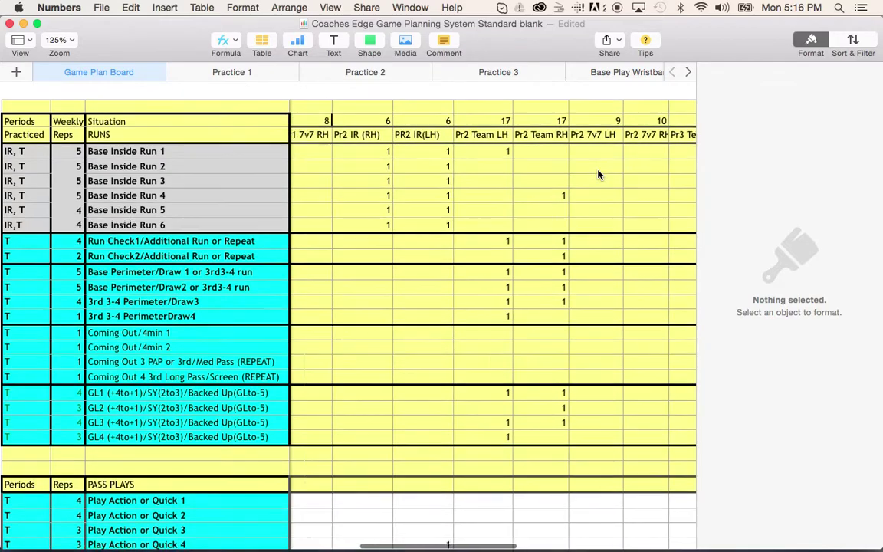
# Open the Practice 1 sheet and review its Inside Run and 7 on 7 scripts.
pyautogui.click(264, 73)
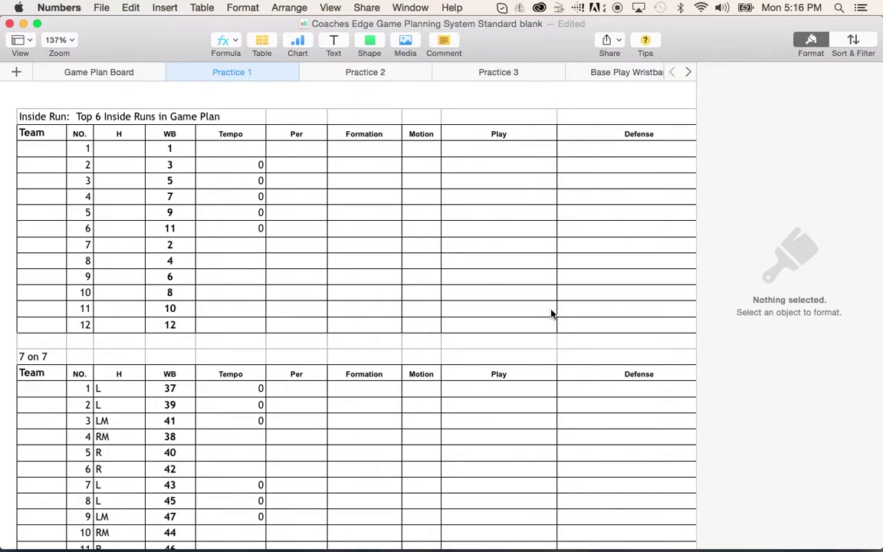
pyautogui.scroll(-8, 559, 266)
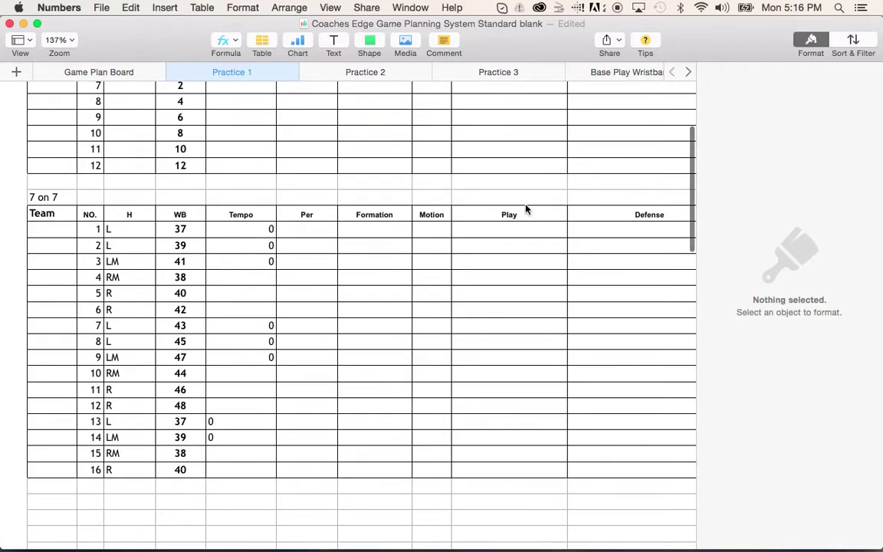
pyautogui.hscroll(4, 528, 207)
pyautogui.scroll(2, 528, 207)
pyautogui.scroll(3, 526, 208)
# Examine the Practice 1 Team script for perimeter runs, run checks, play action, quicks and base drop back across all its columns.
pyautogui.hscroll(10, 526, 208)
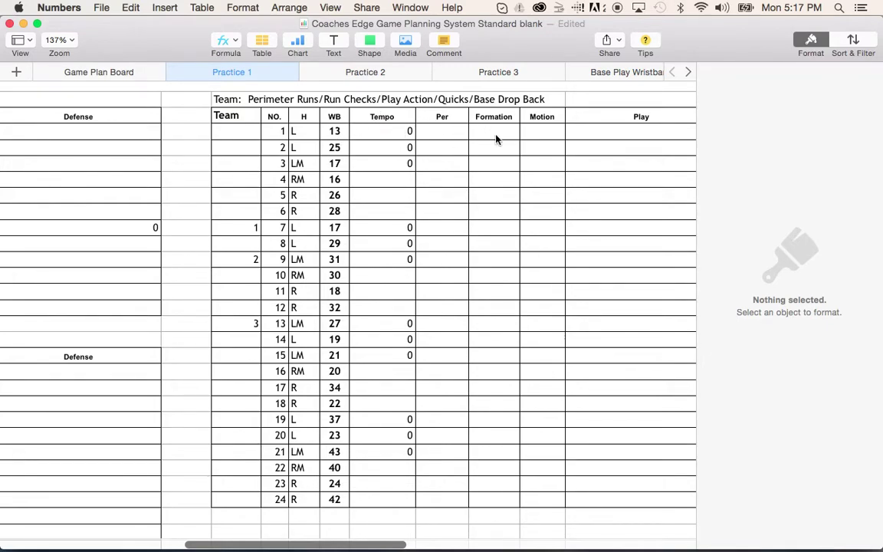
pyautogui.hscroll(5, 495, 139)
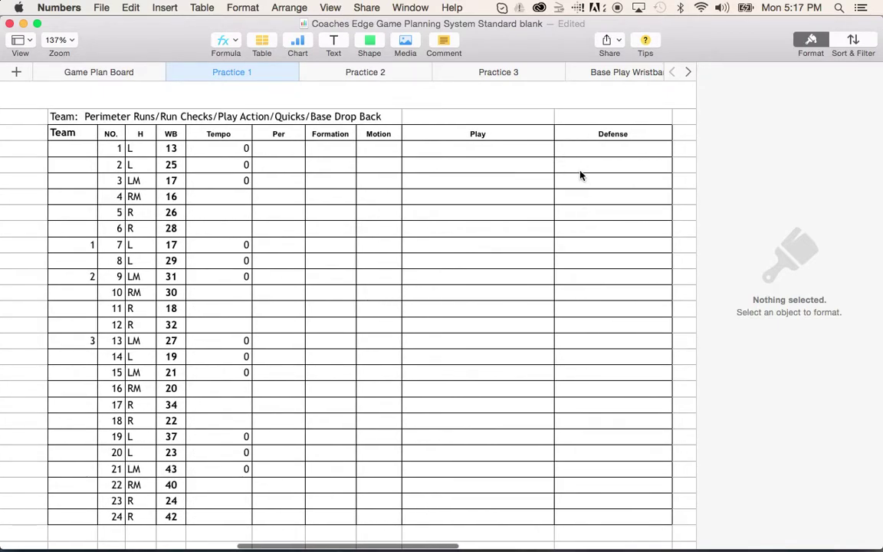
pyautogui.hscroll(3, 580, 175)
pyautogui.hscroll(1, 580, 176)
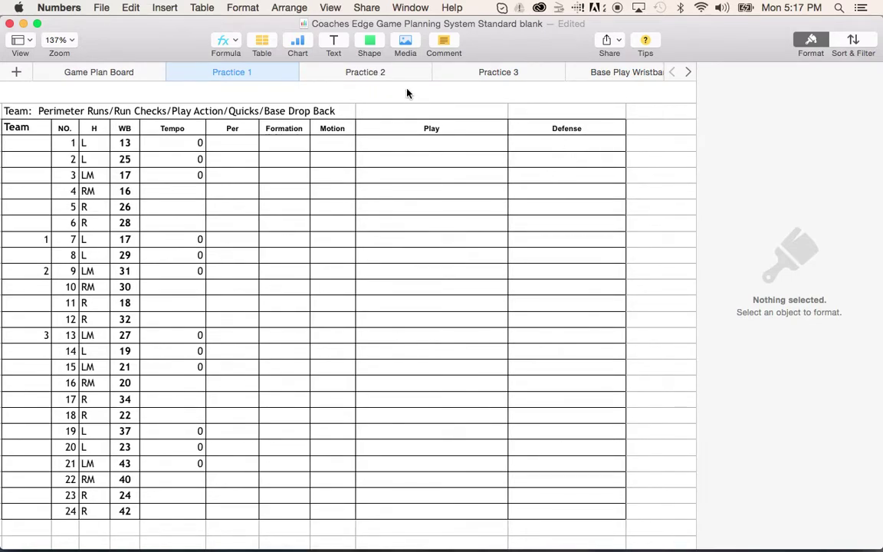
pyautogui.hscroll(-20, 328, 246)
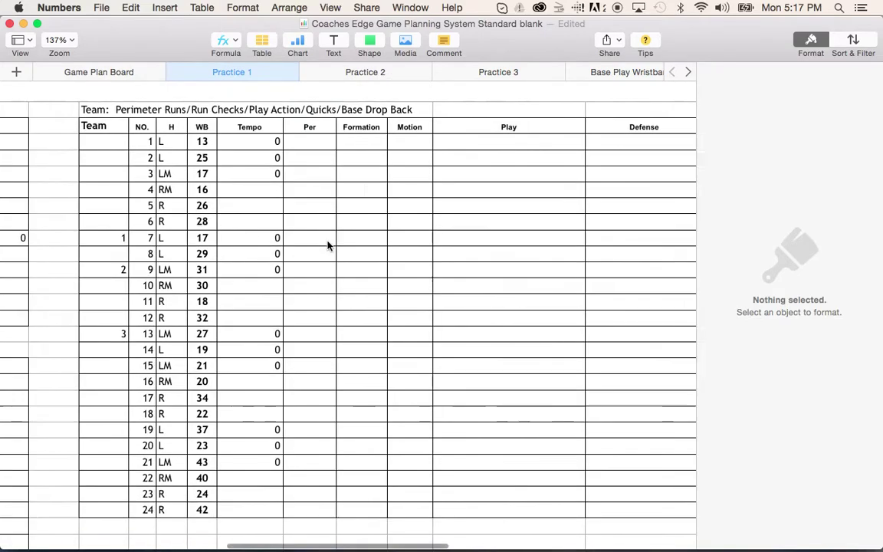
pyautogui.hscroll(-8, 327, 245)
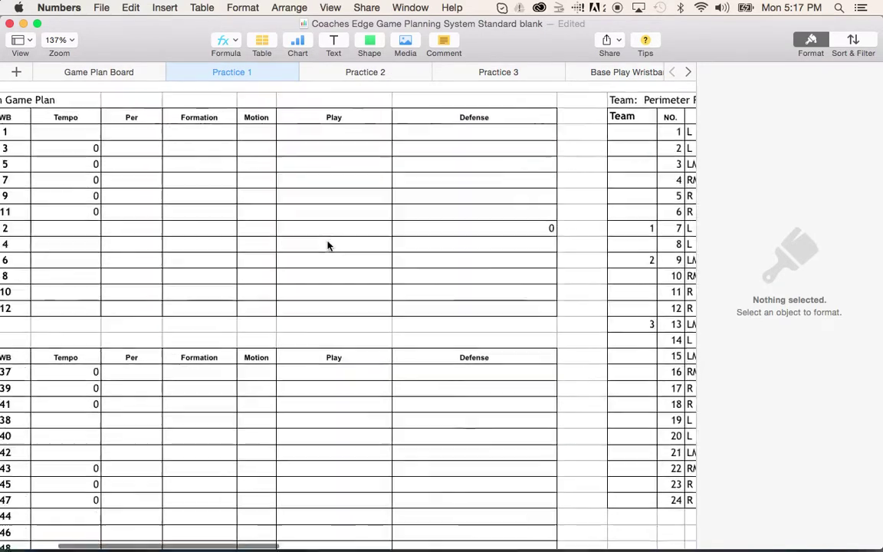
# Open the Practice 2 sheet and review its Inside Run, 7 on 7, Goal Line and Red Zone/3rds scripts.
pyautogui.click(363, 72)
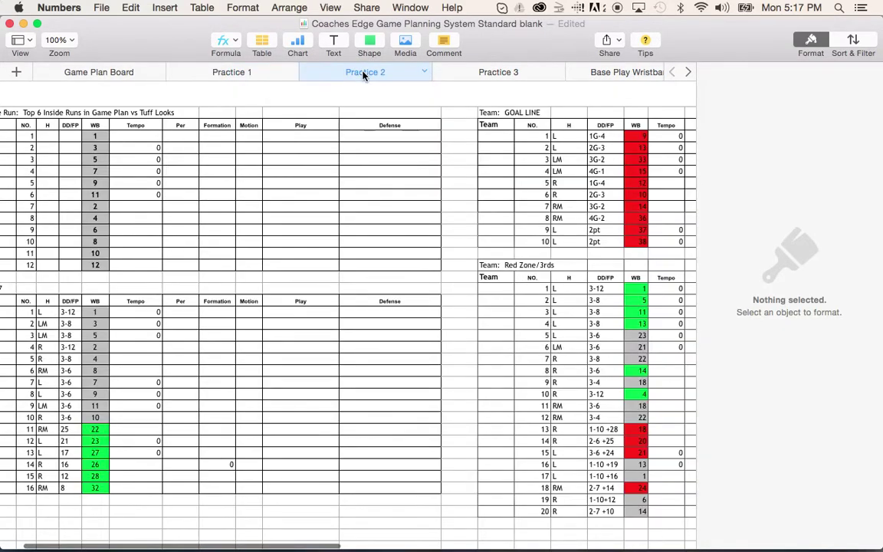
pyautogui.hscroll(-3, 315, 299)
pyautogui.hscroll(10, 317, 328)
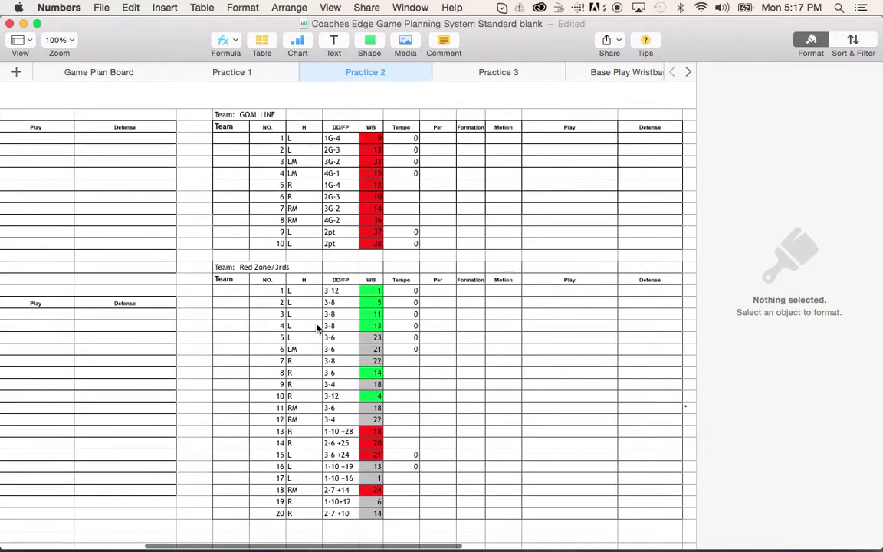
pyautogui.hscroll(-10, 317, 328)
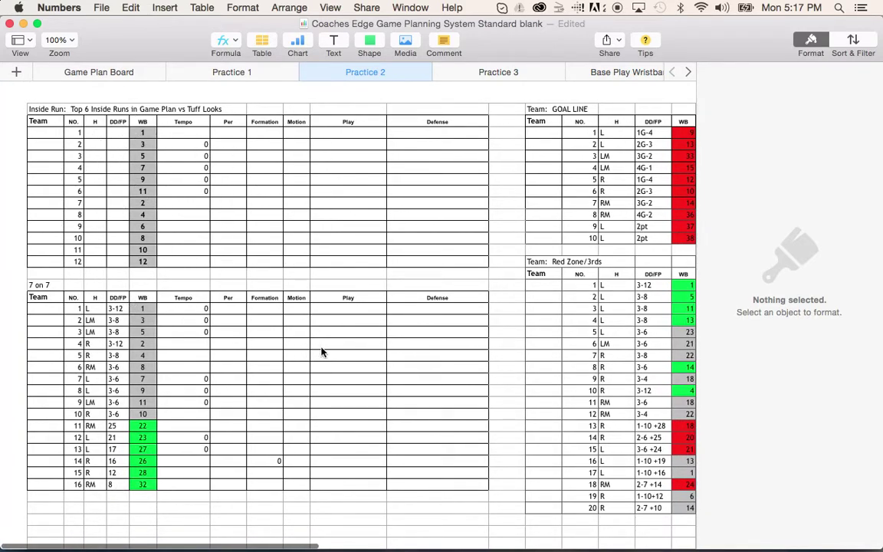
pyautogui.hscroll(5, 323, 400)
pyautogui.hscroll(7, 517, 301)
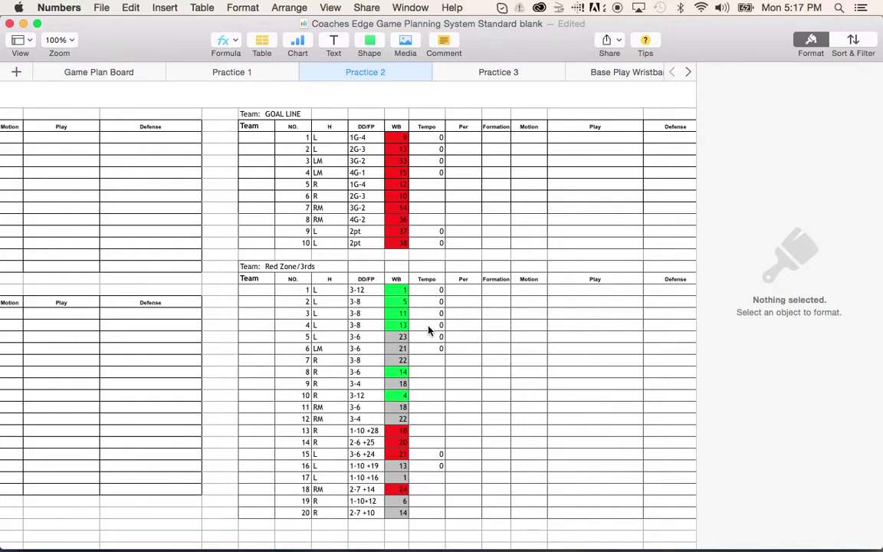
# Open the Practice 3 sheet and review its 7 on 7 Base & 3rds and Team Goal Line scripts.
pyautogui.click(496, 73)
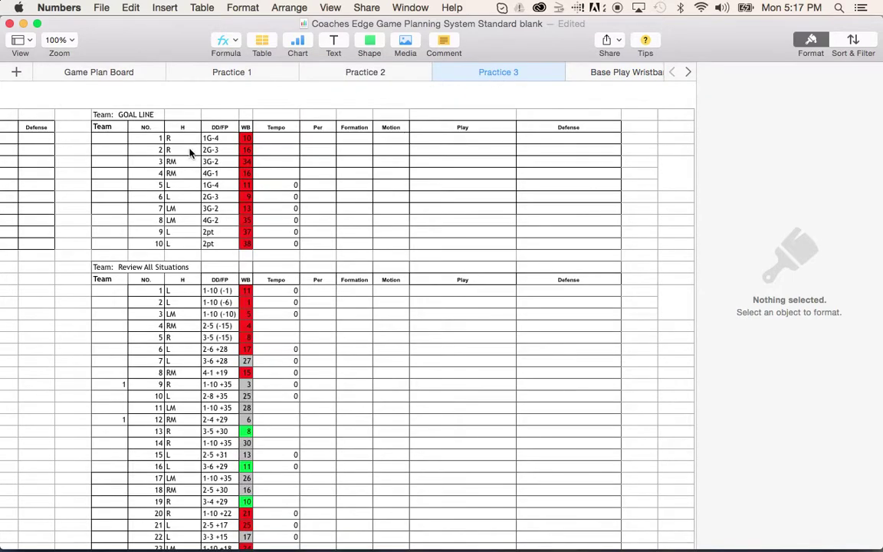
pyautogui.hscroll(-10, 191, 151)
pyautogui.hscroll(-2, 191, 150)
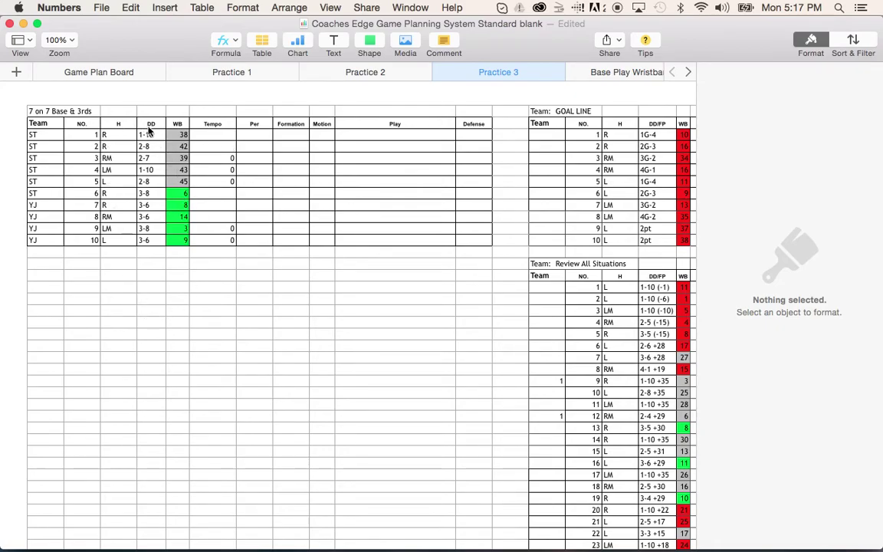
pyautogui.hscroll(9, 252, 246)
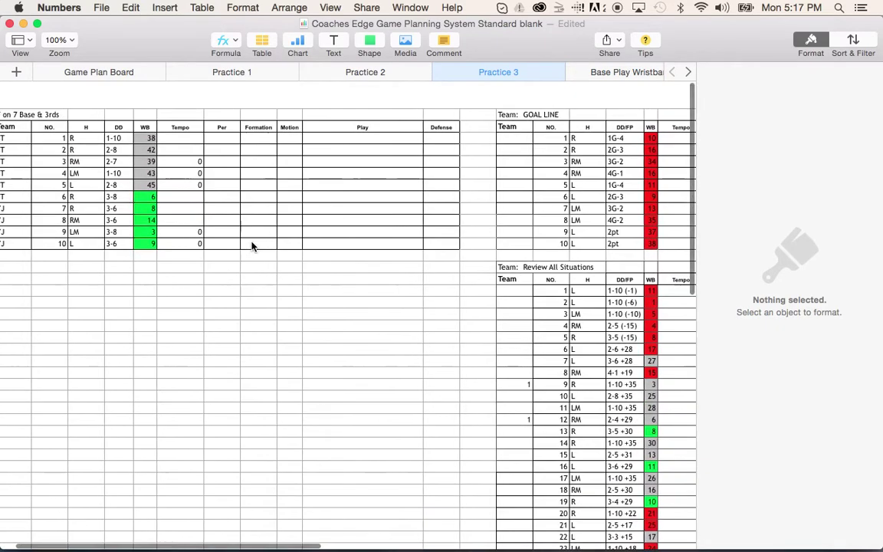
pyautogui.hscroll(1, 541, 325)
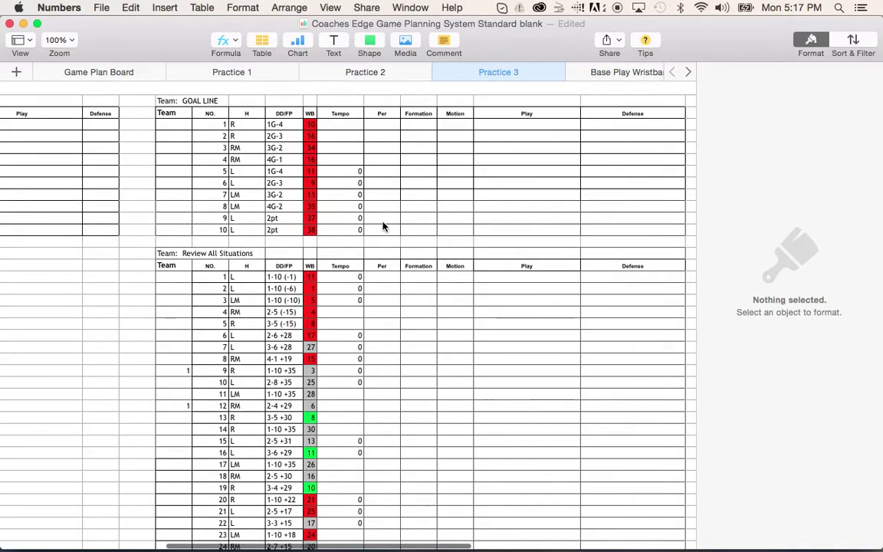
# Examine the Practice 3 Review All Situations script through its final play, number 25.
pyautogui.scroll(-5, 382, 223)
pyautogui.scroll(6, 384, 226)
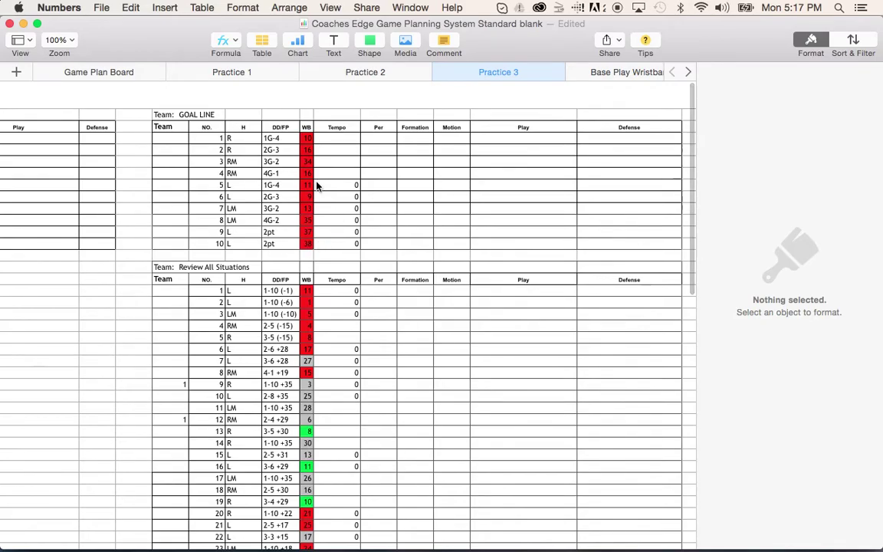
pyautogui.scroll(-3, 383, 230)
pyautogui.scroll(-7, 384, 231)
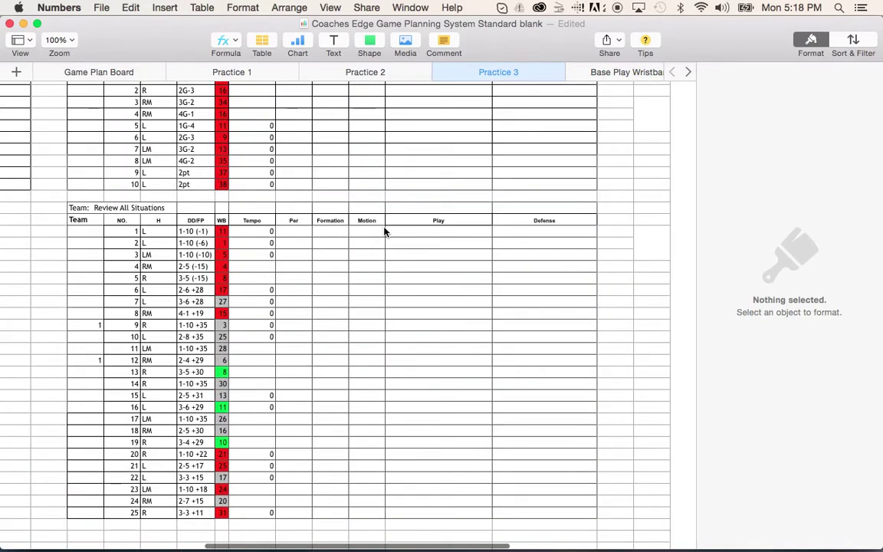
pyautogui.scroll(-1, 384, 231)
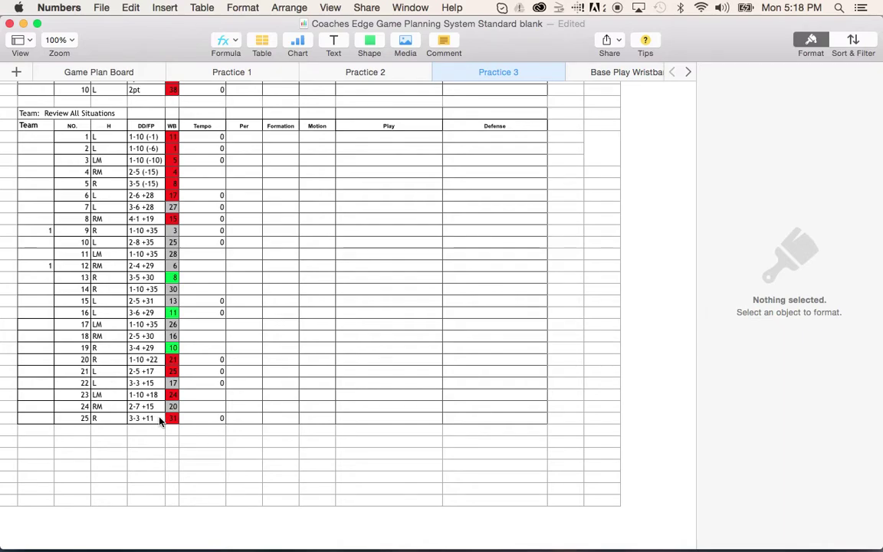
# View the Base Play Wristband sheet and review the left and right hash sections of the Base Calls sheet.
pyautogui.click(595, 74)
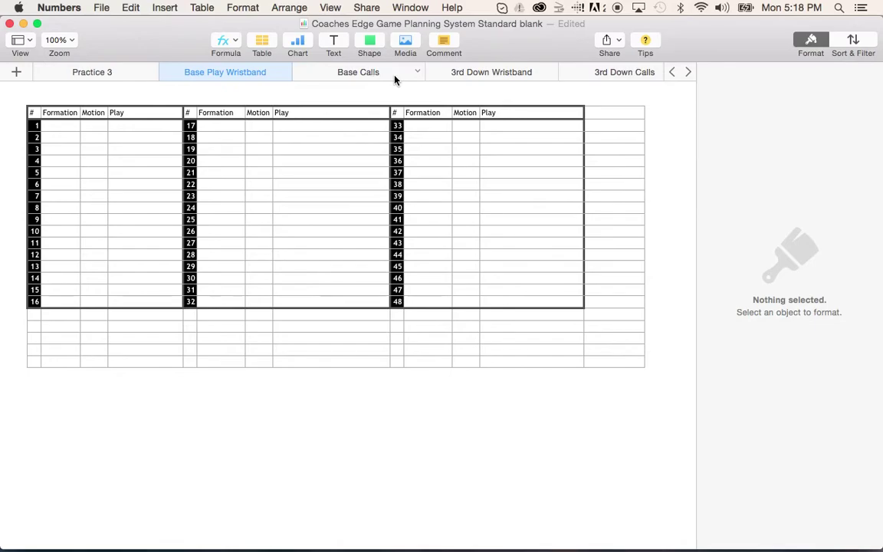
pyautogui.click(360, 75)
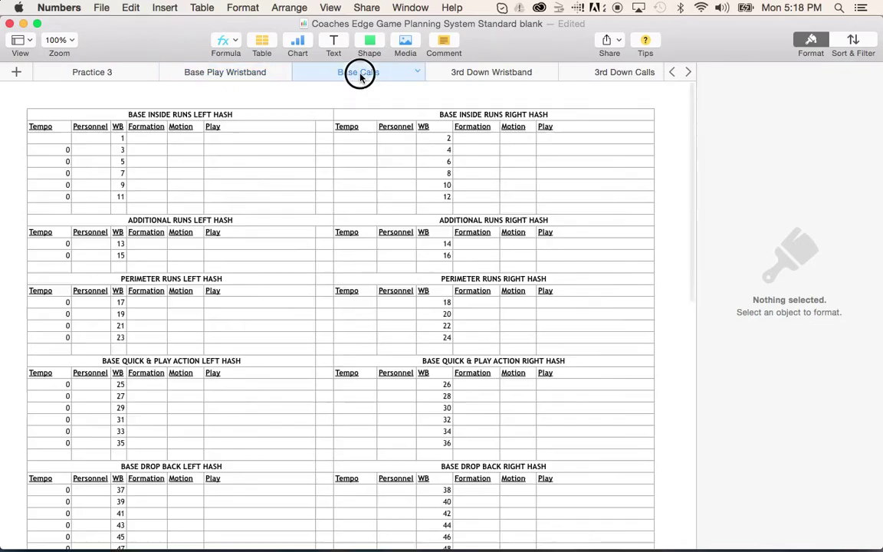
pyautogui.scroll(-5, 215, 360)
pyautogui.scroll(5, 195, 388)
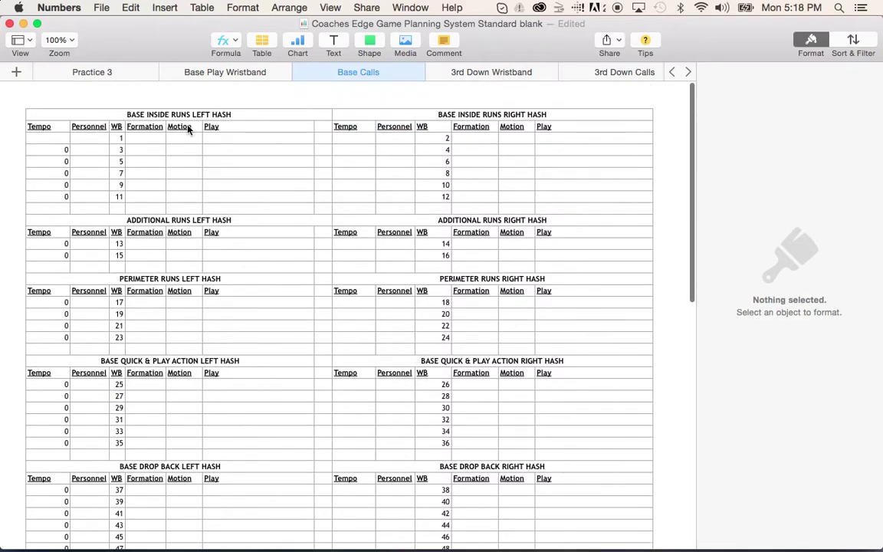
pyautogui.hscroll(3, 508, 188)
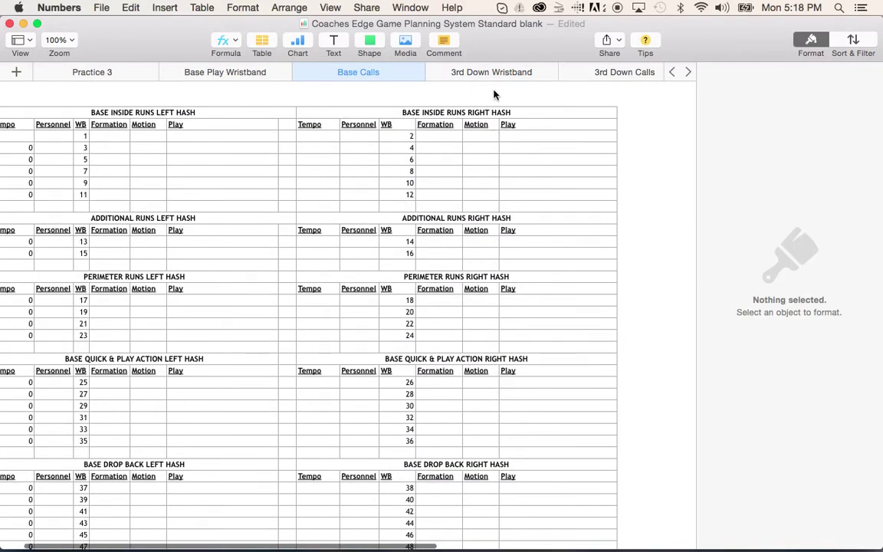
# View the 3rd Down Wristband sheet and the 3rd Down Calls sheet for both hashes.
pyautogui.click(498, 73)
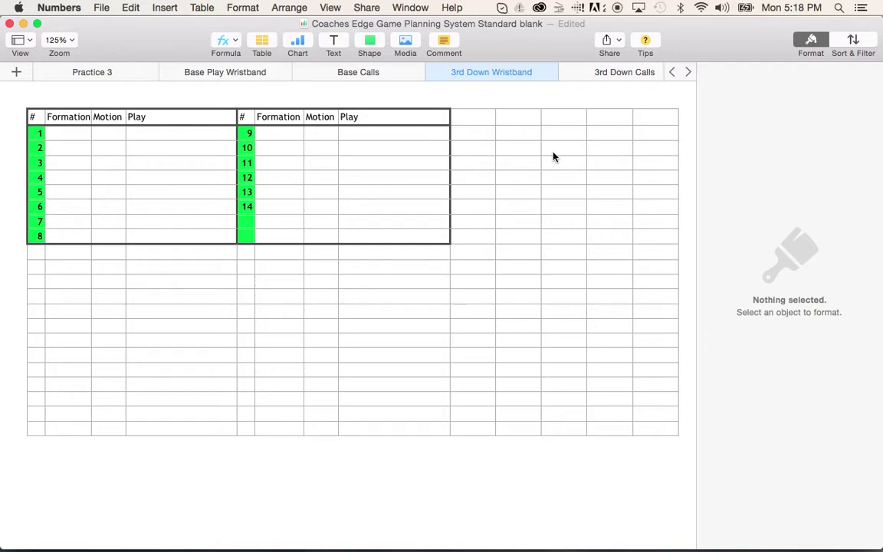
pyautogui.press('super+shift+period')
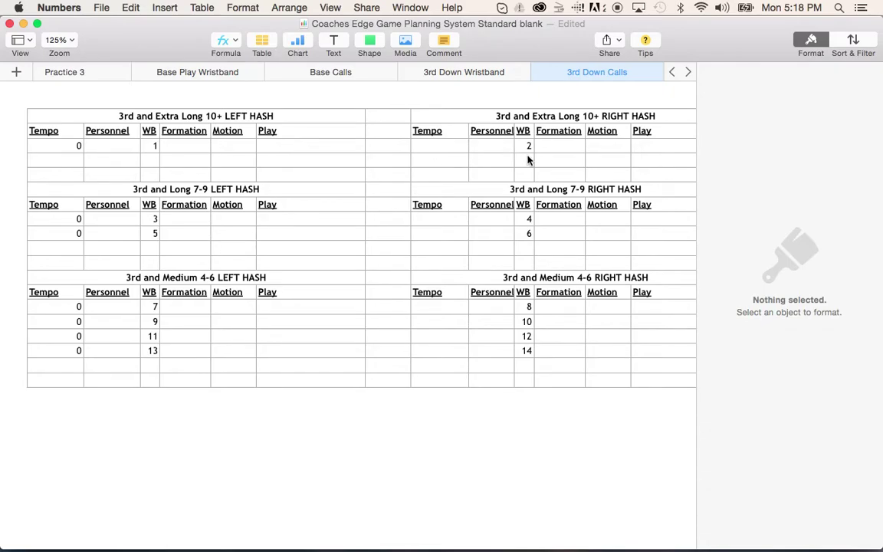
pyautogui.hscroll(3, 527, 159)
# Open the Situational Wristbands sheet and look across its numbered play columns.
pyautogui.click(687, 72)
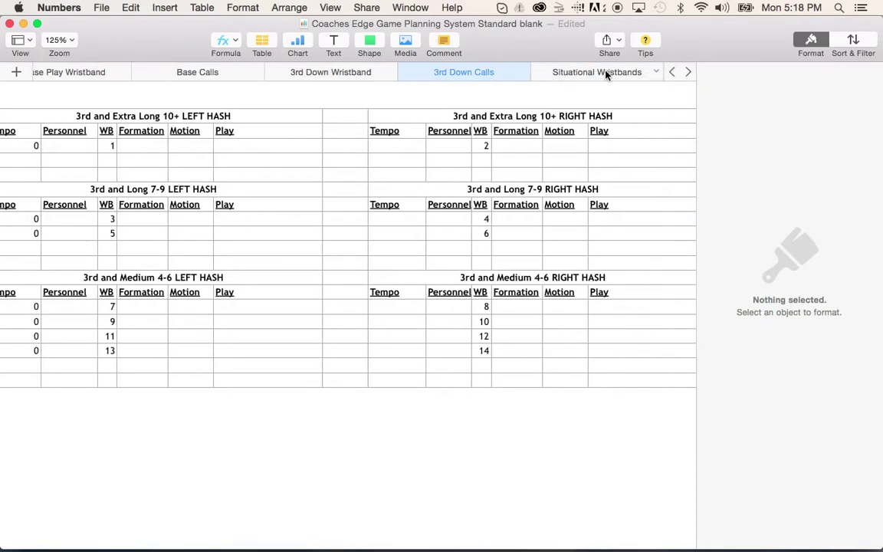
pyautogui.click(603, 73)
pyautogui.hscroll(6, 527, 174)
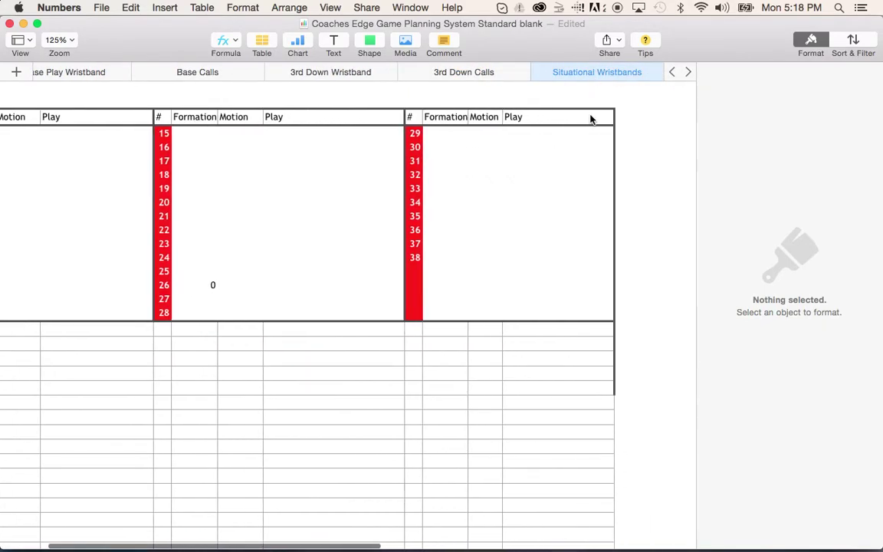
# Open the Situational Calls sheet and review its sections from Coming Out/4min through the red zone to Two Point Plays.
pyautogui.click(688, 72)
pyautogui.click(537, 72)
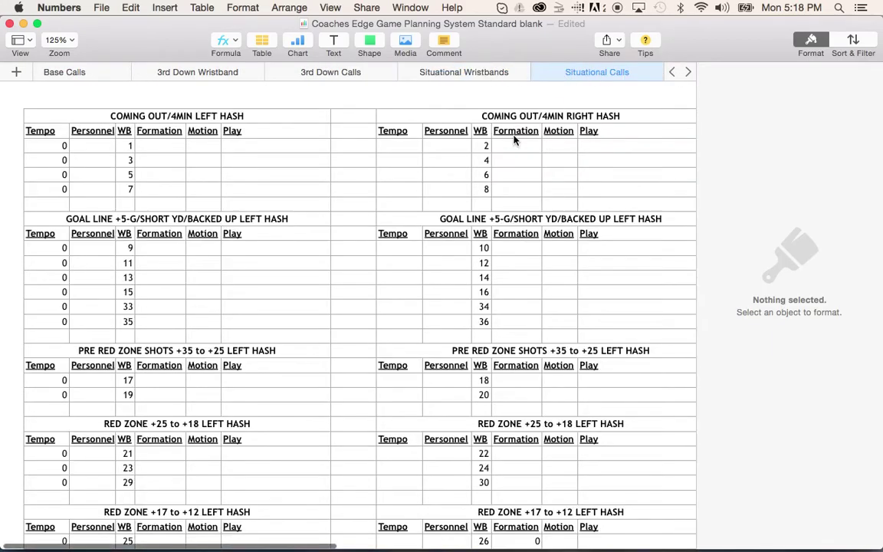
pyautogui.scroll(-2, 337, 222)
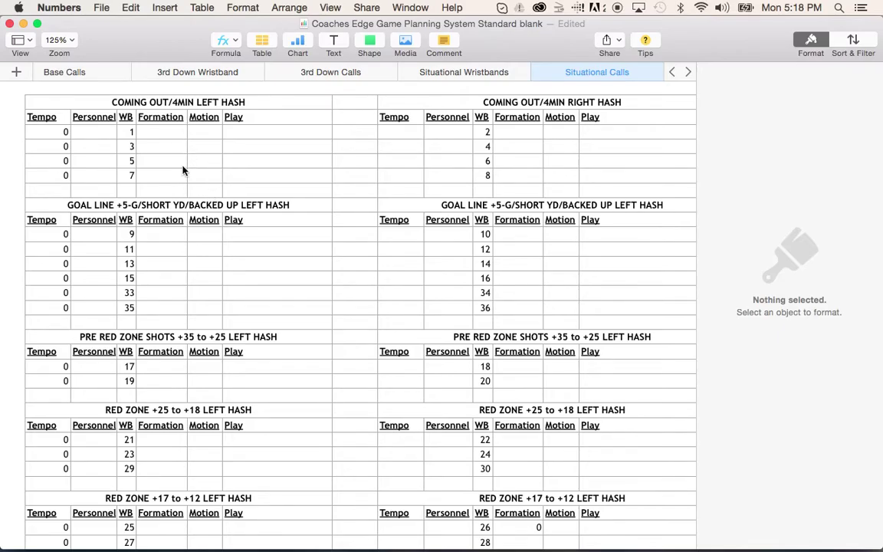
pyautogui.scroll(-5, 187, 322)
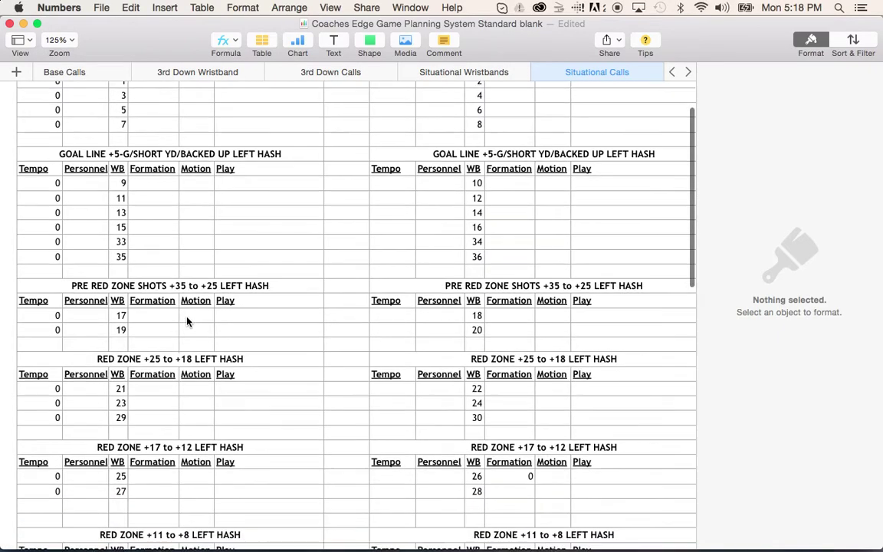
pyautogui.scroll(-2, 188, 321)
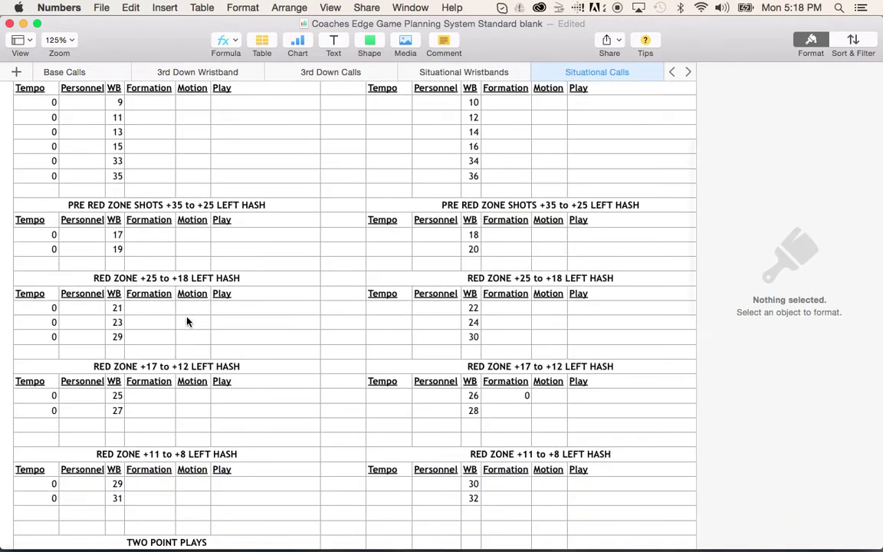
pyautogui.scroll(-6, 192, 298)
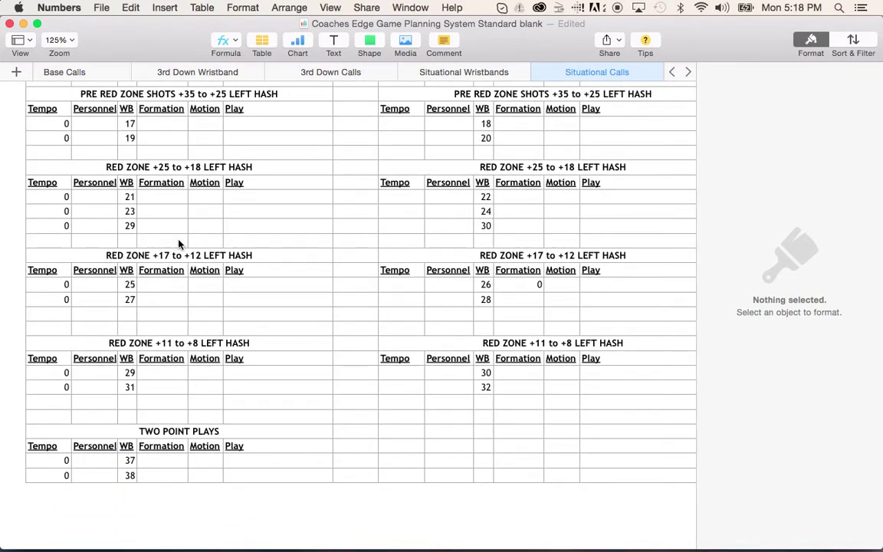
pyautogui.hscroll(5, 387, 355)
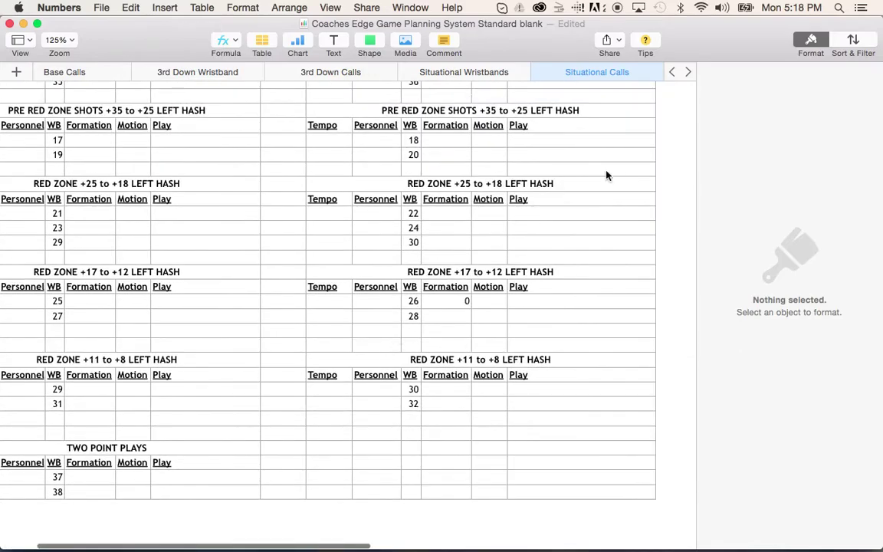
# Open the GP Work Sheets sheet and look through its base run, third down and situational offense sections.
pyautogui.click(689, 71)
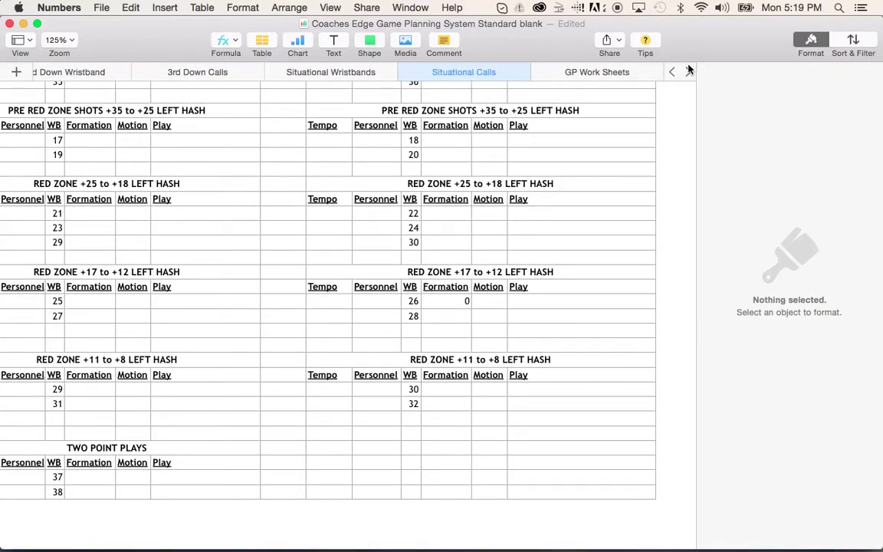
pyautogui.click(605, 72)
pyautogui.hscroll(-2, 355, 244)
pyautogui.scroll(-5, 355, 245)
pyautogui.scroll(-10, 355, 245)
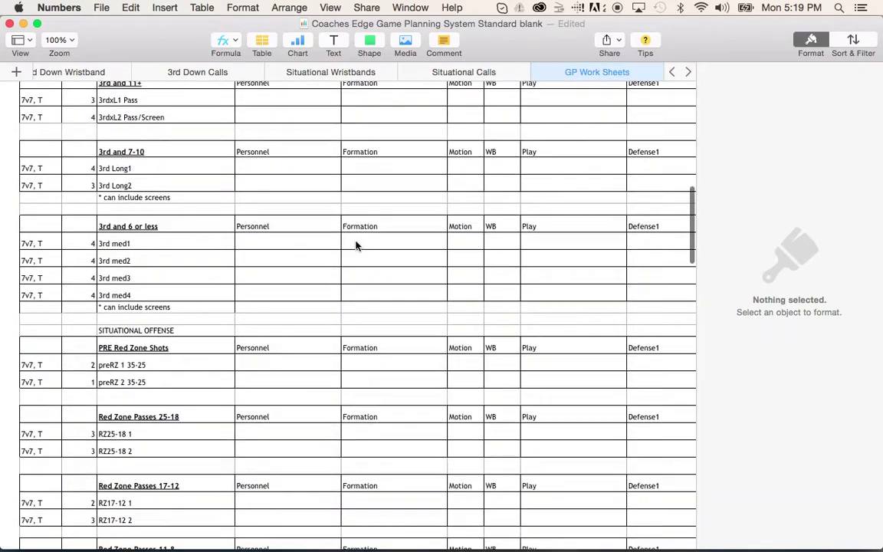
pyautogui.scroll(15, 355, 245)
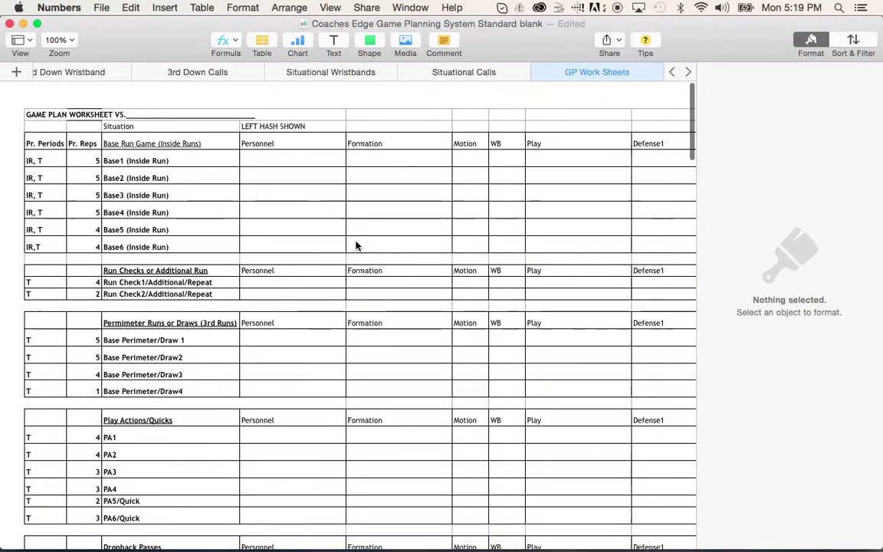
# Review the game plan worksheet from Base Run Game down to Coming Out and 4 Min, and across to its Defense columns.
pyautogui.hscroll(1, 156, 140)
pyautogui.scroll(-5, 222, 344)
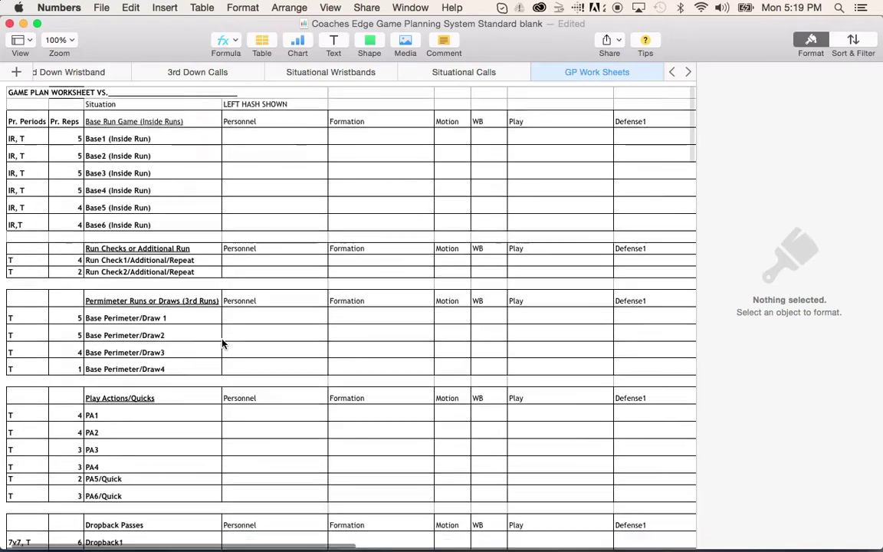
pyautogui.scroll(4, 222, 344)
pyautogui.hscroll(-1, 222, 344)
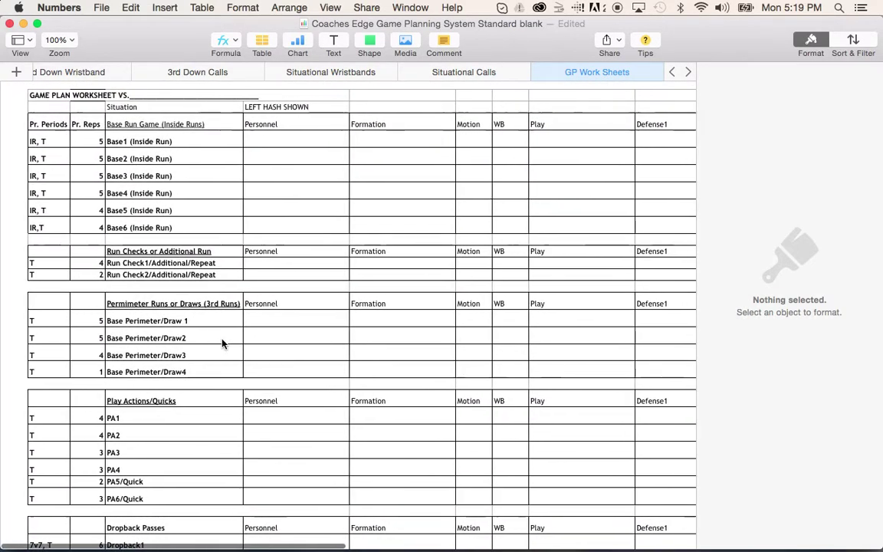
pyautogui.scroll(-20, 222, 344)
pyautogui.hscroll(1, 222, 344)
pyautogui.scroll(-10, 222, 344)
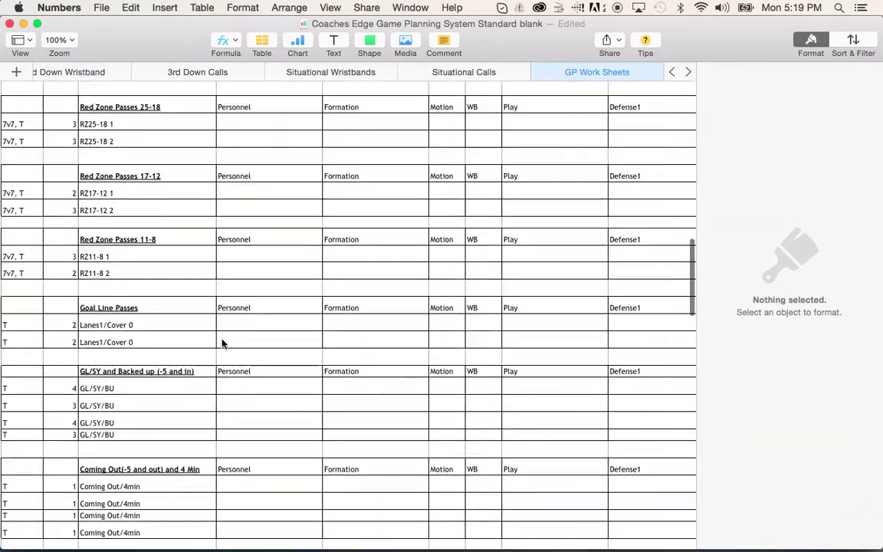
pyautogui.hscroll(1, 223, 344)
pyautogui.scroll(20, 222, 344)
pyautogui.scroll(10, 222, 344)
pyautogui.hscroll(5, 223, 344)
pyautogui.hscroll(-5, 222, 344)
pyautogui.hscroll(-1, 219, 343)
pyautogui.hscroll(4, 218, 342)
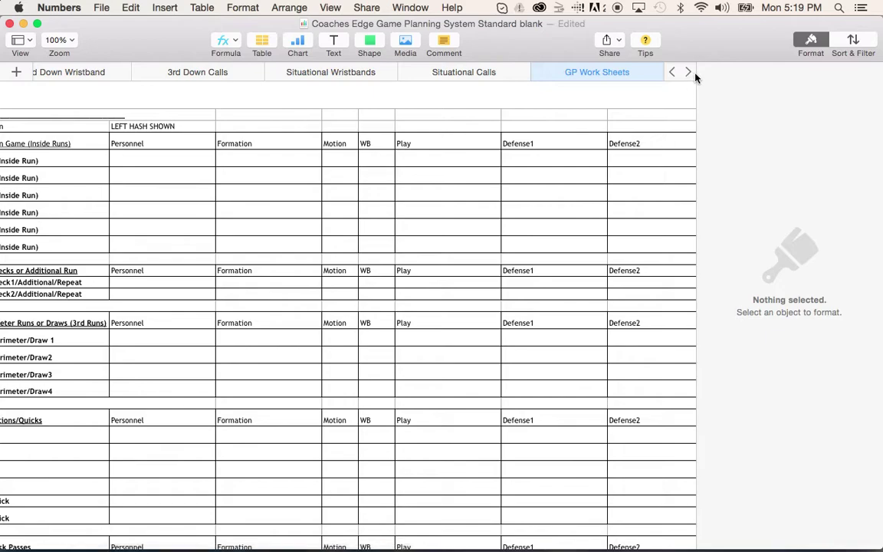
# Open the Openers sheet and look through its numbered rows for the left hash and the right hash.
pyautogui.click(687, 72)
pyautogui.click(587, 74)
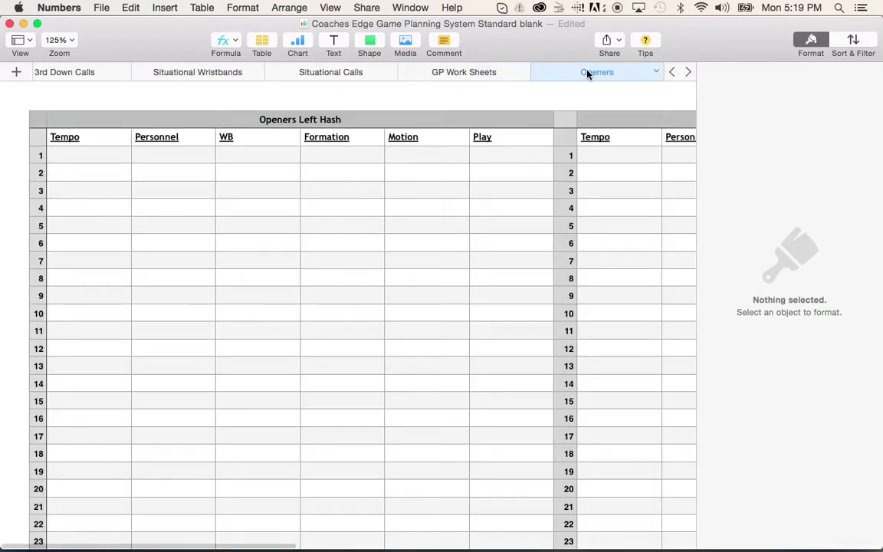
pyautogui.scroll(-5, 362, 208)
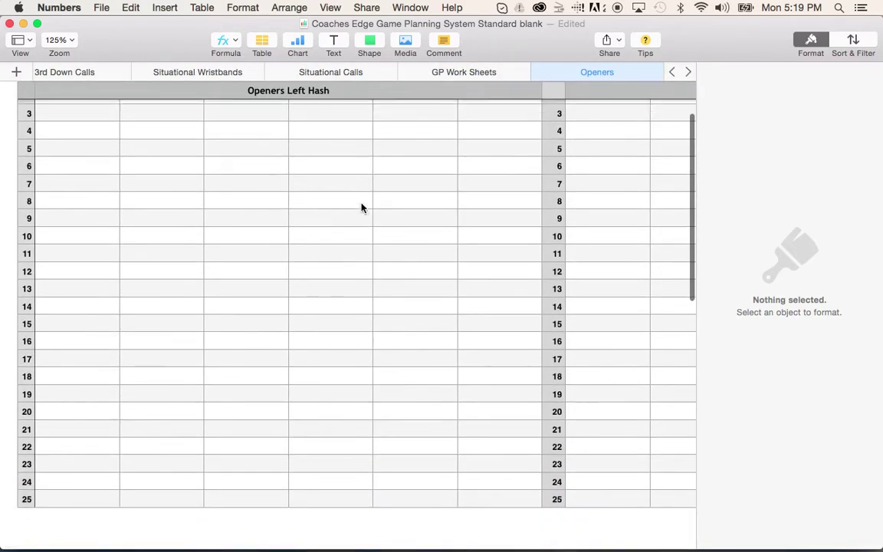
pyautogui.scroll(5, 361, 204)
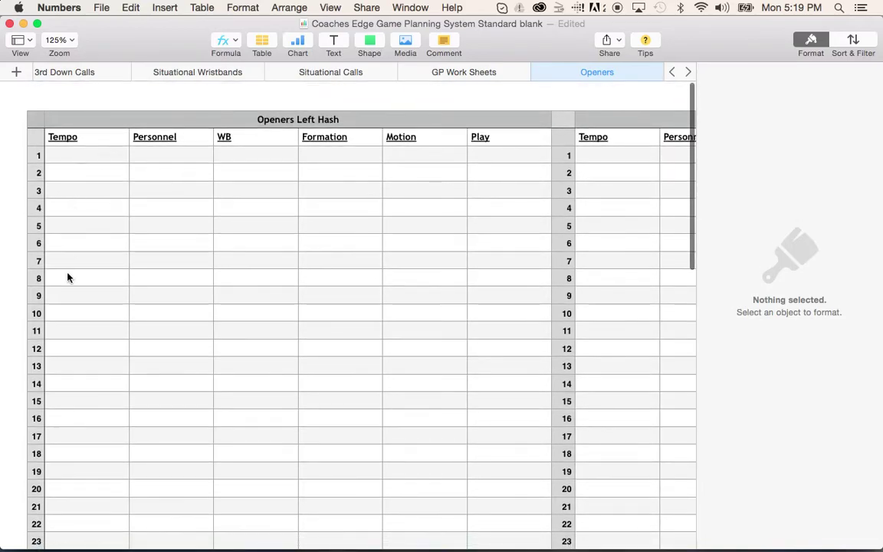
pyautogui.scroll(-3, 65, 358)
pyautogui.scroll(3, 65, 357)
pyautogui.hscroll(5, 65, 358)
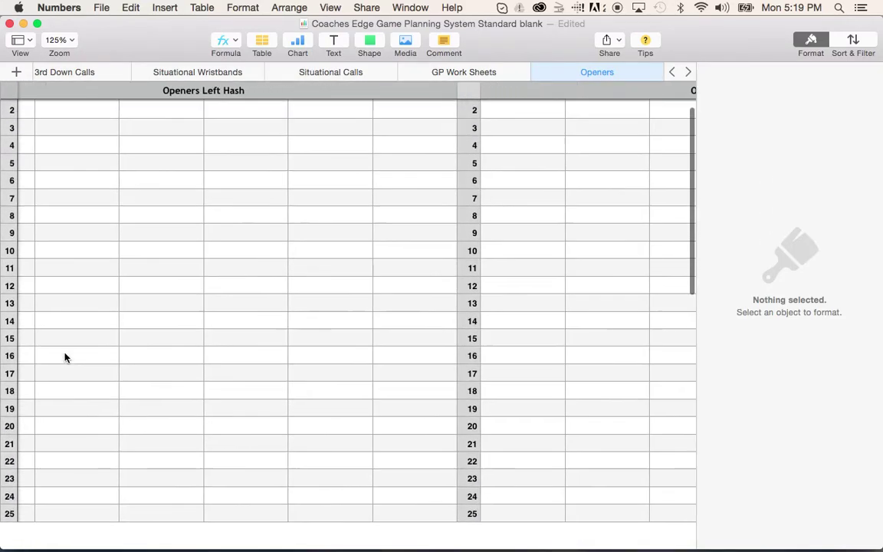
pyautogui.hscroll(10, 399, 322)
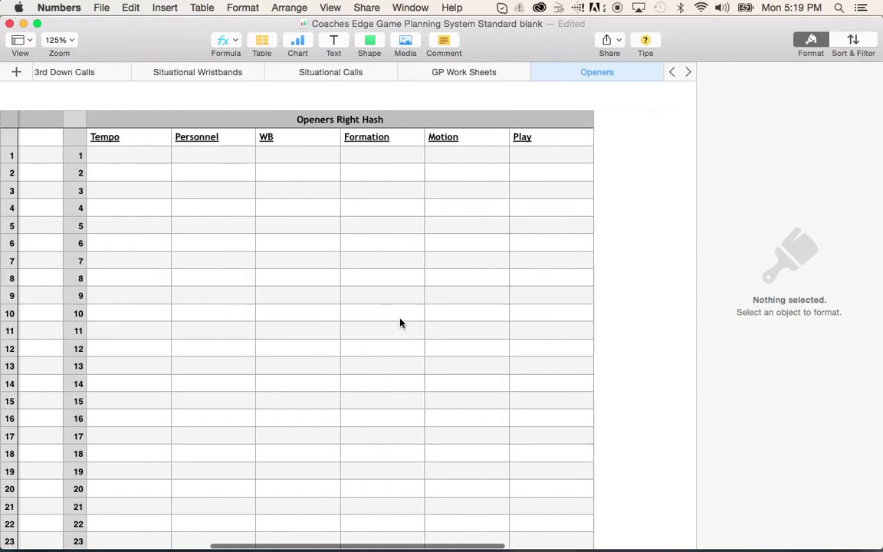
# Open the Post Game Report sheet and review its play rows from Base Inside Run 1 to the 3rd down medium passes.
pyautogui.click(689, 72)
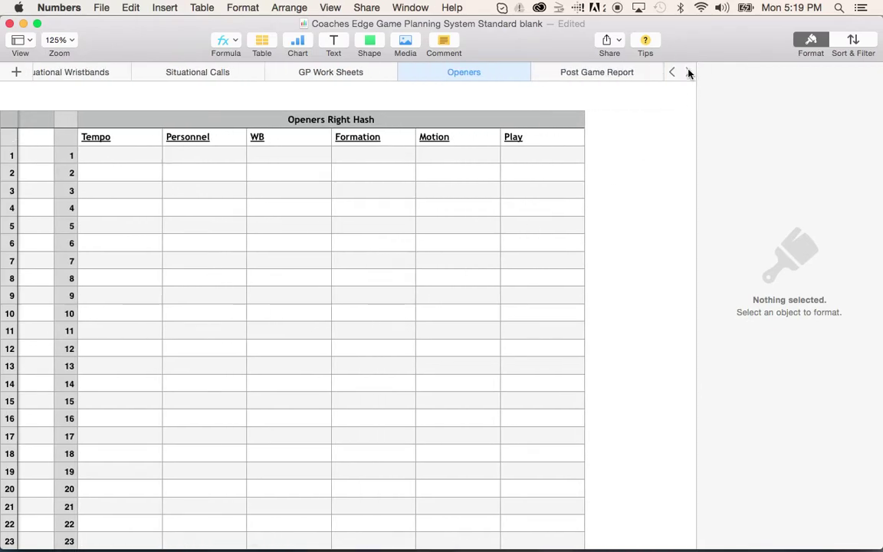
pyautogui.click(573, 72)
pyautogui.scroll(1, 363, 312)
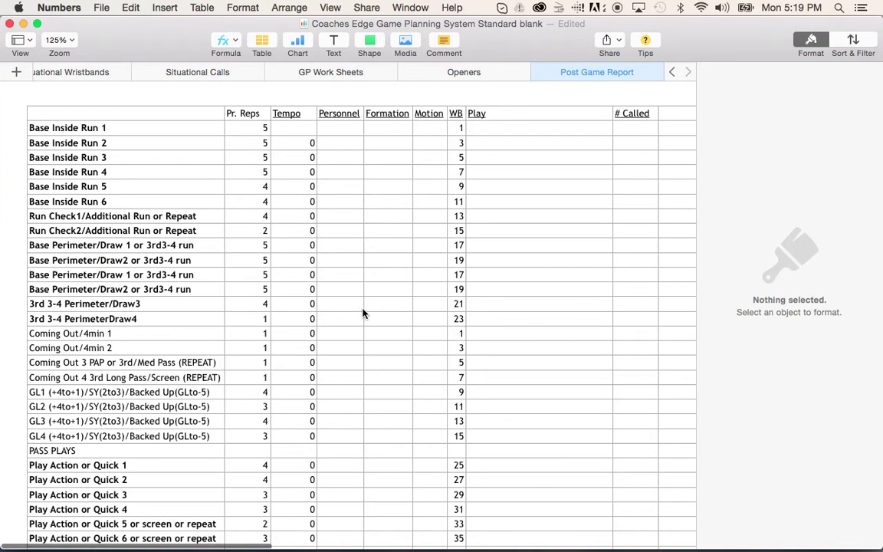
pyautogui.scroll(-10, 363, 313)
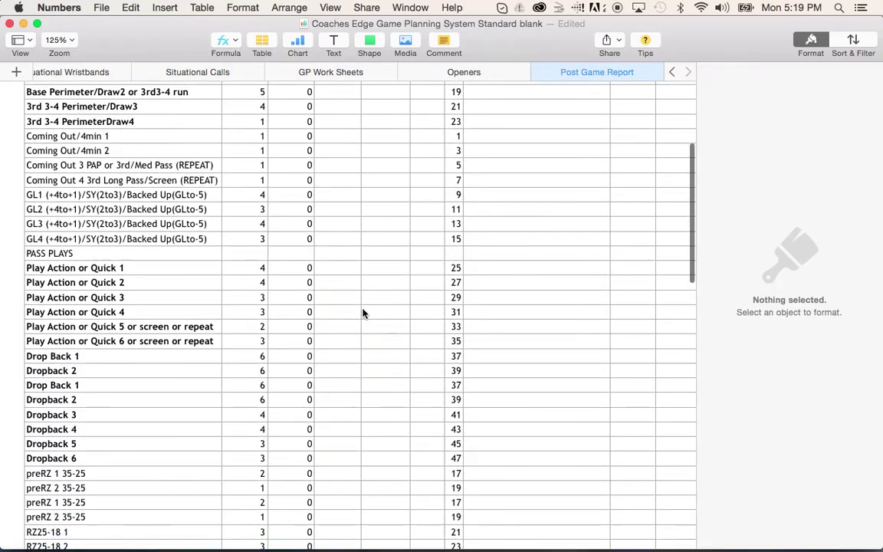
pyautogui.scroll(-6, 363, 313)
pyautogui.scroll(5, 363, 313)
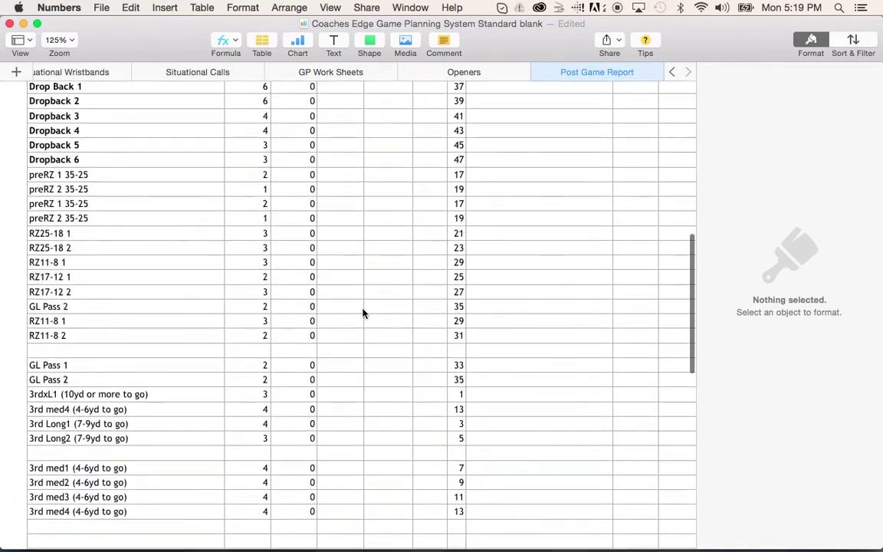
pyautogui.scroll(15, 185, 154)
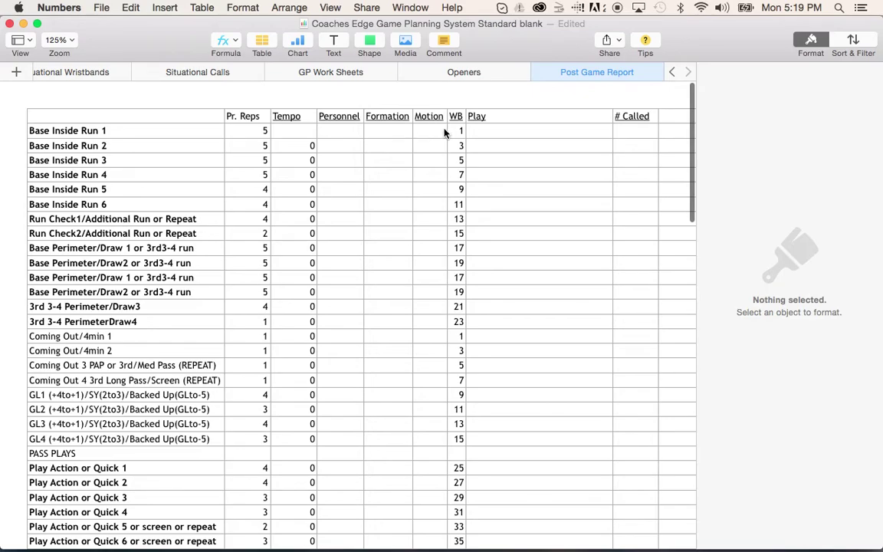
# Select the # Called cell for Base Inside Run 1 and look over the report's run and pass play rows.
pyautogui.hscroll(5, 500, 131)
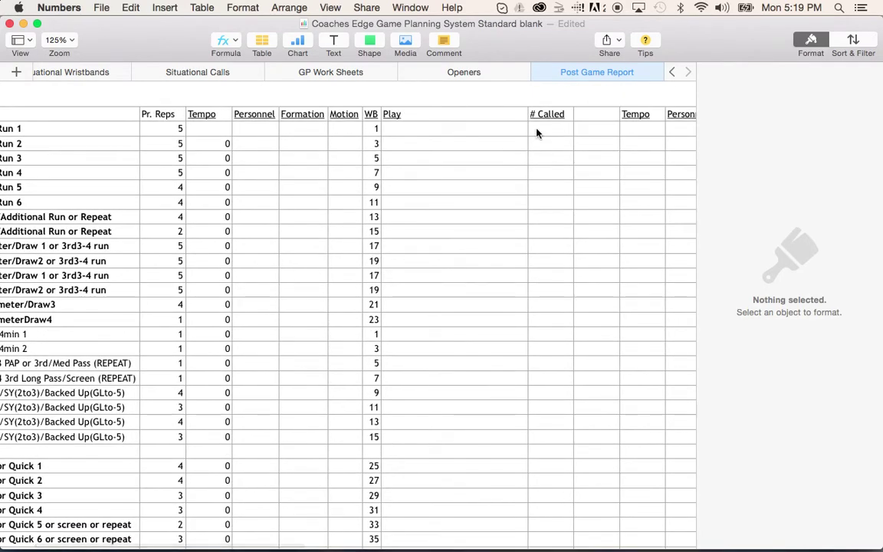
pyautogui.click(544, 131)
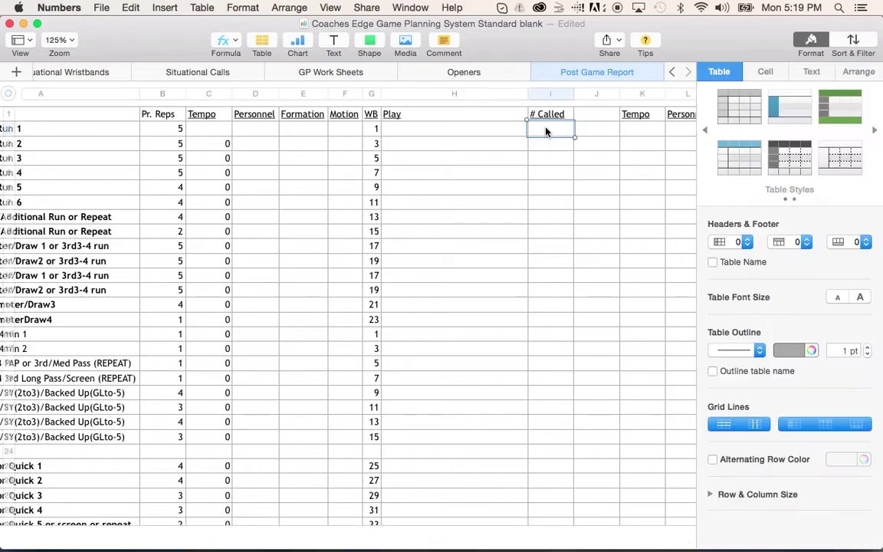
pyautogui.scroll(-10, 400, 179)
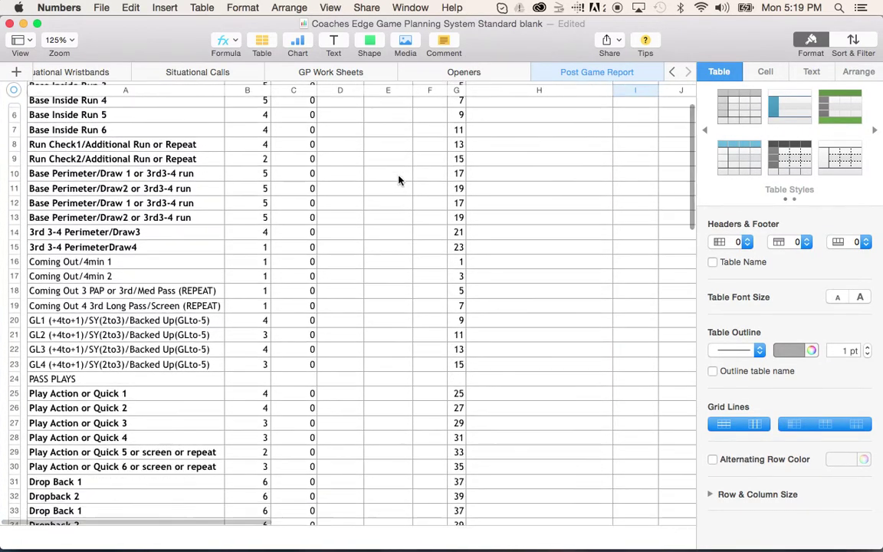
pyautogui.scroll(10, 399, 179)
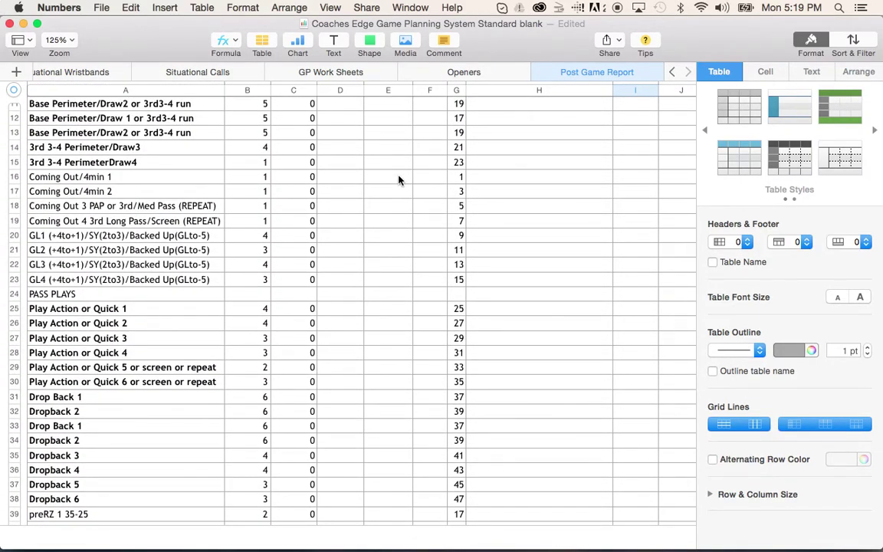
pyautogui.scroll(5, 398, 179)
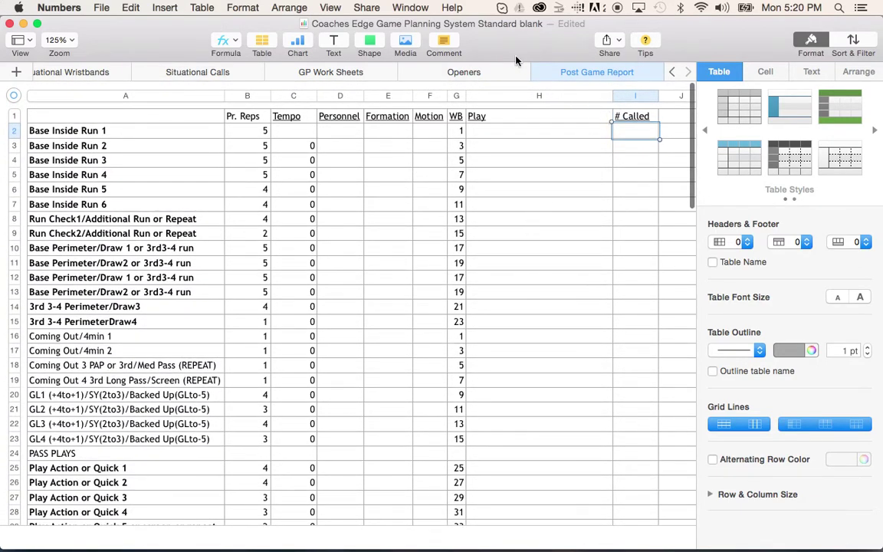
pyautogui.hscroll(-1, 371, 176)
pyautogui.hscroll(1, 376, 172)
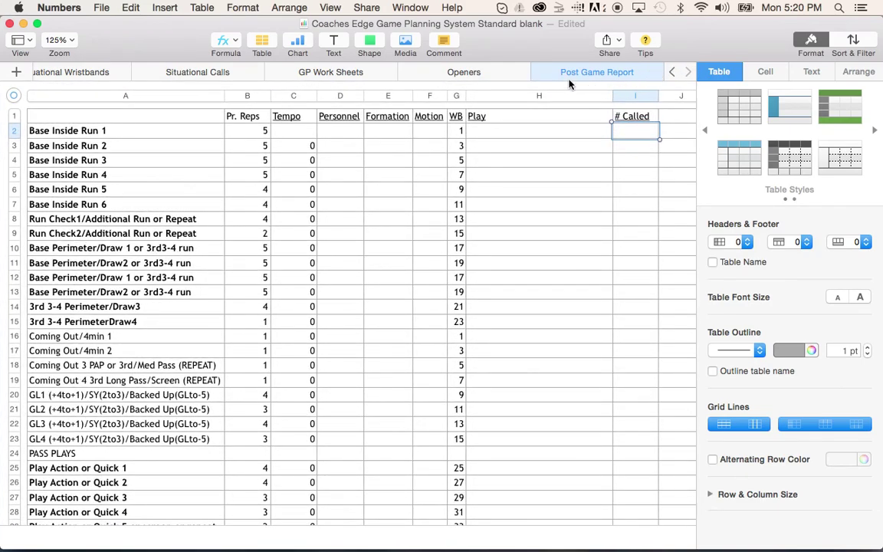